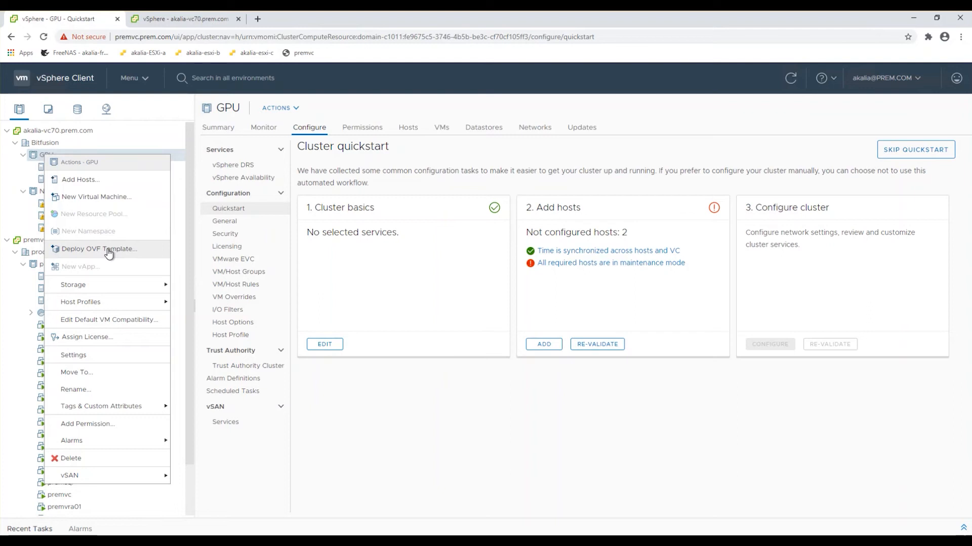
Start an OVF template deployment on the GPU cluster using the local file bitfusion-server-2.0.2-4.ova from Downloads.
left_click(109, 252)
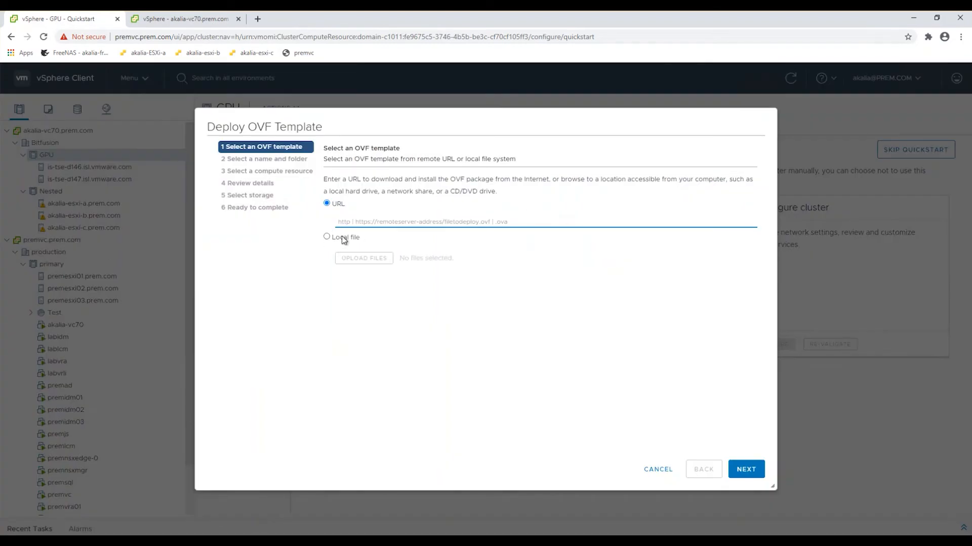
left_click(327, 237)
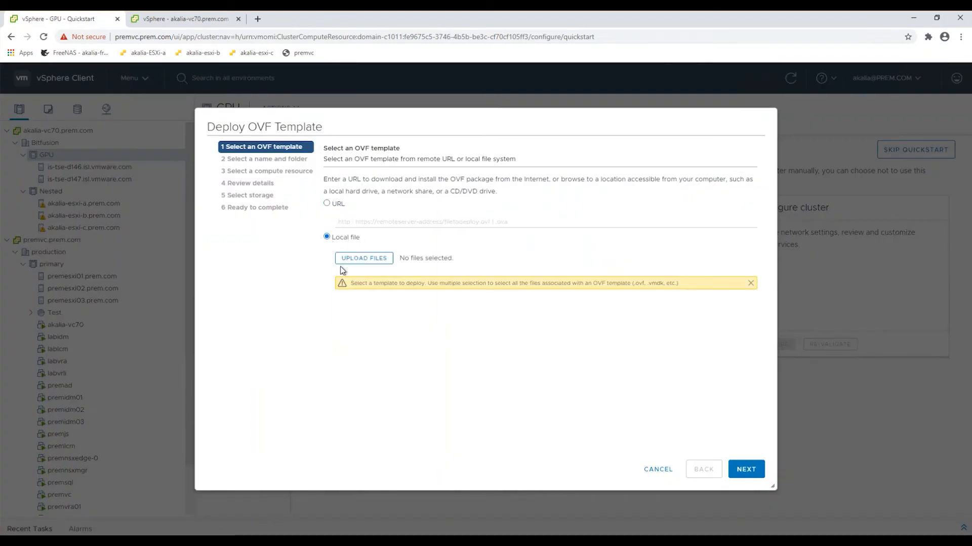
left_click(383, 261)
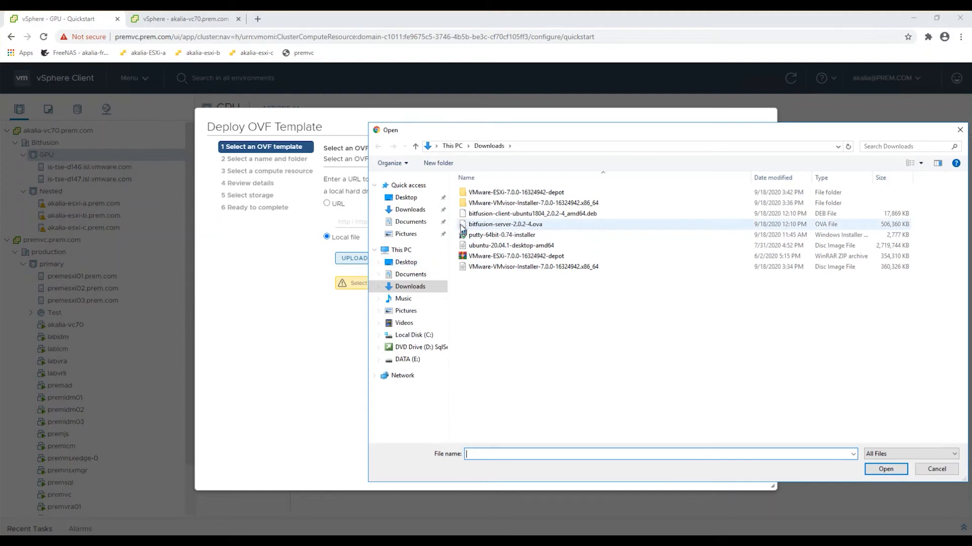
left_click(536, 226)
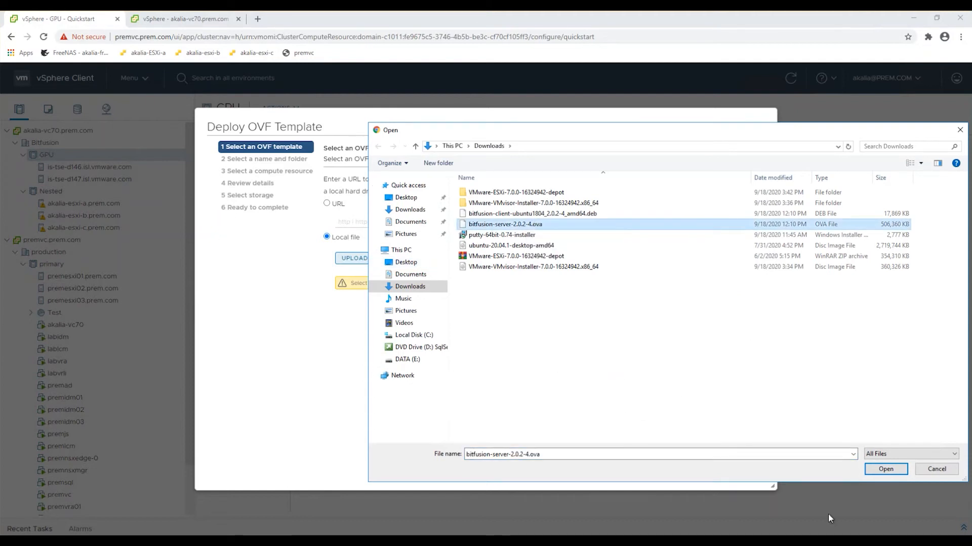
left_click(884, 469)
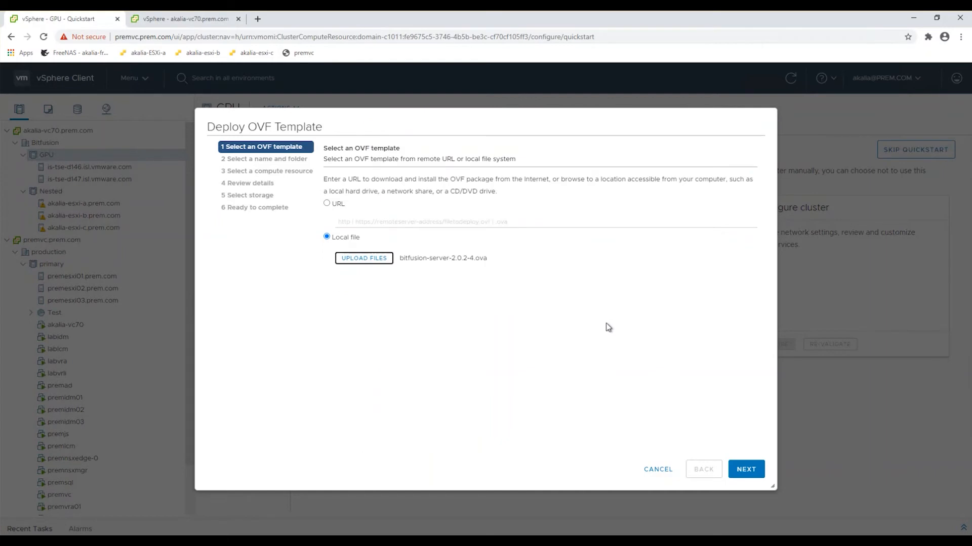
left_click(745, 471)
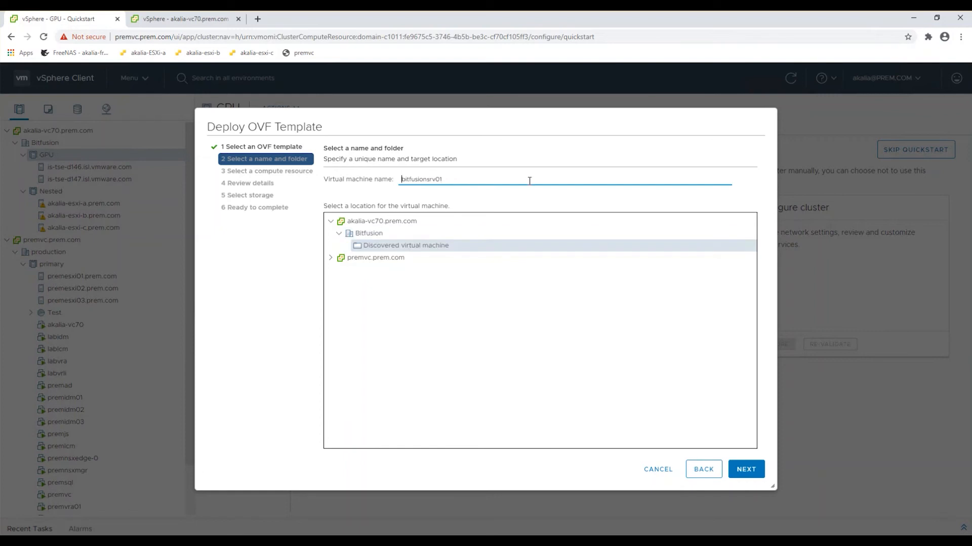
Use bitfusionsrv01 as the virtual machine name in the Discovered virtual machine folder, with host is-tse-d146.isl.vmware.com as its compute resource.
left_click(512, 204)
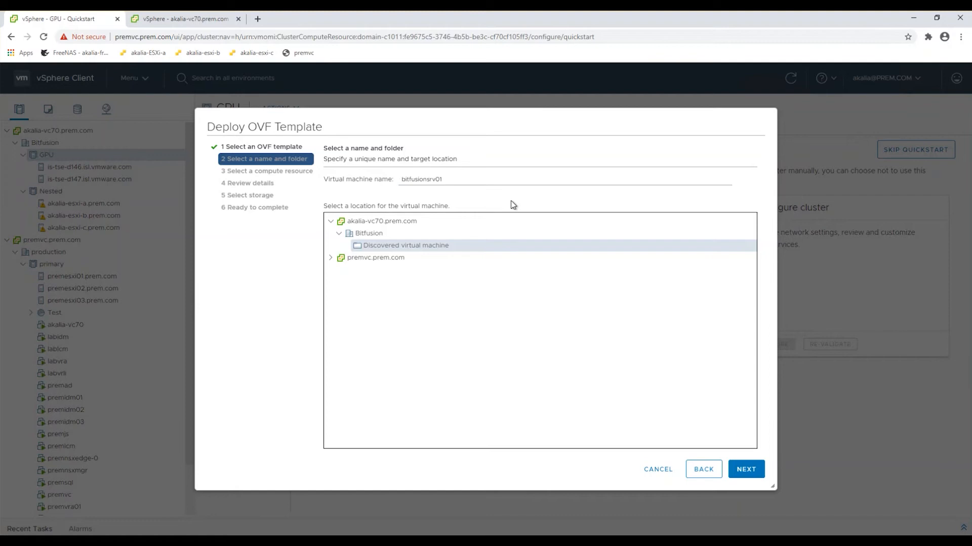
left_click(746, 470)
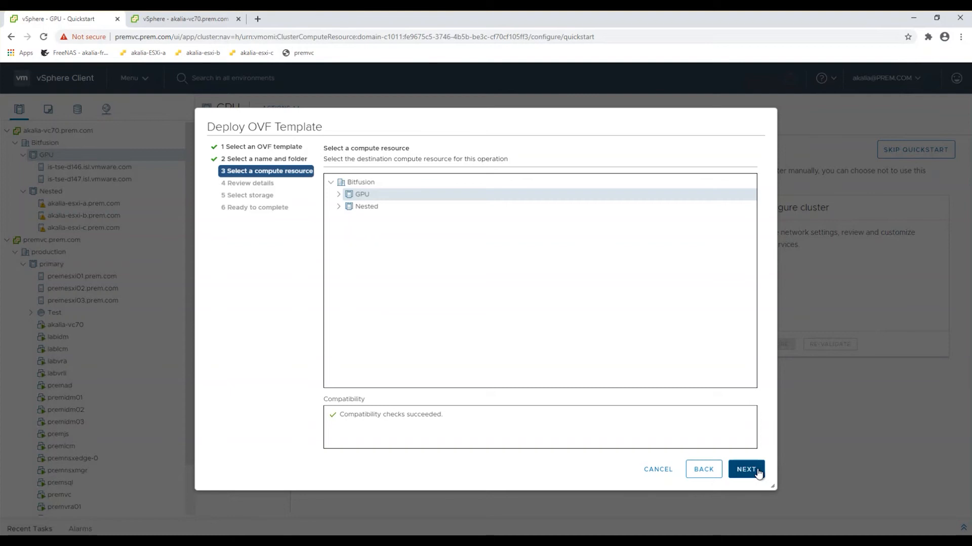
left_click(339, 196)
left_click(375, 207)
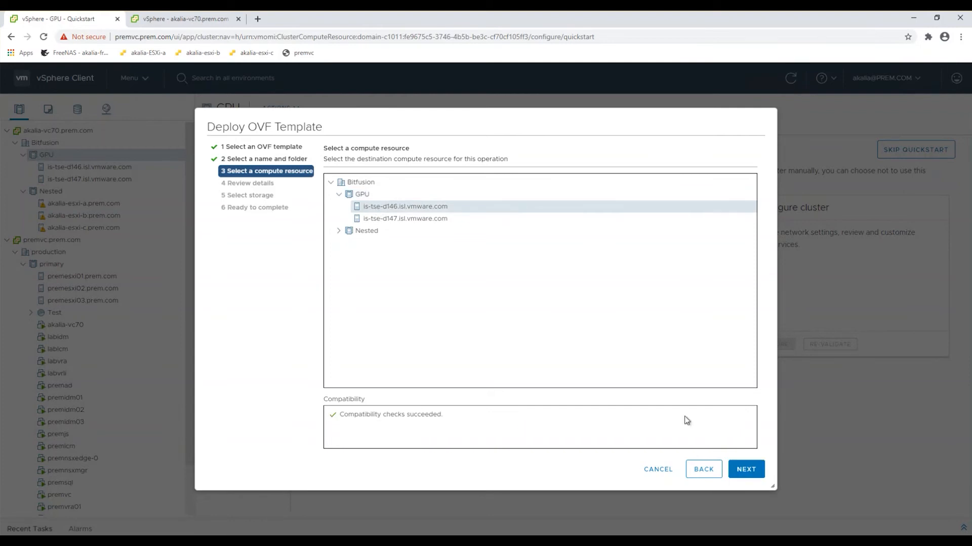
left_click(750, 472)
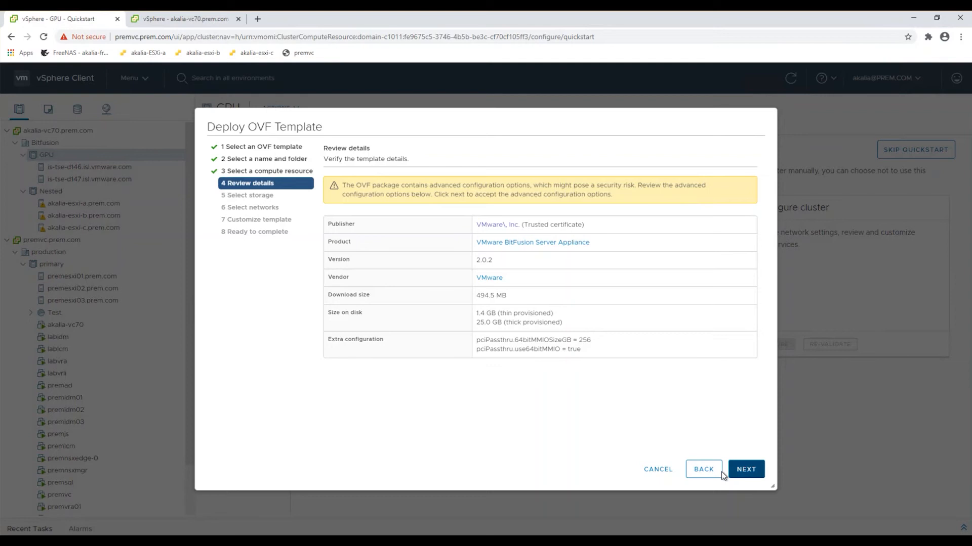
Accept the template details, choose the Thick Provision Eager Zeroed disk format and select datastore is-tse-d146_2 for storage.
left_click(744, 477)
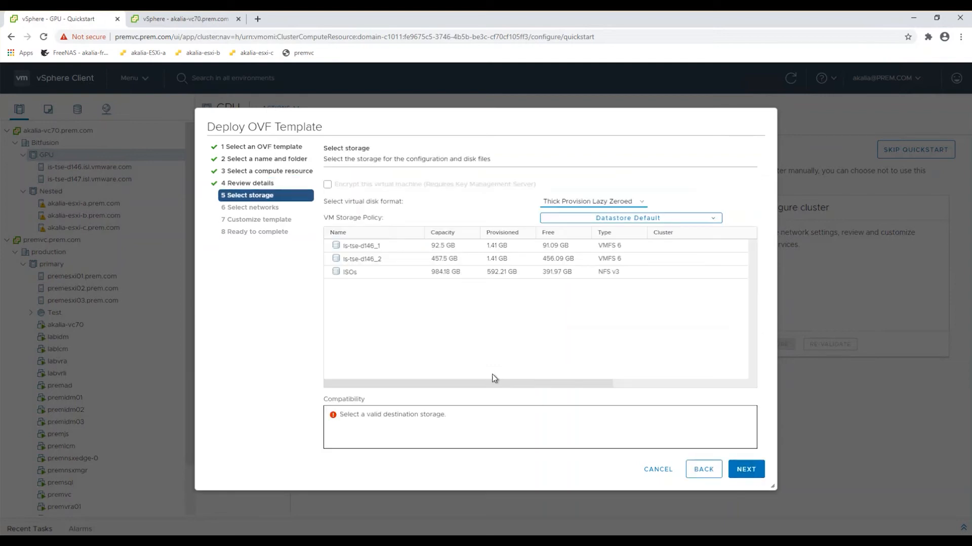
left_click(582, 206)
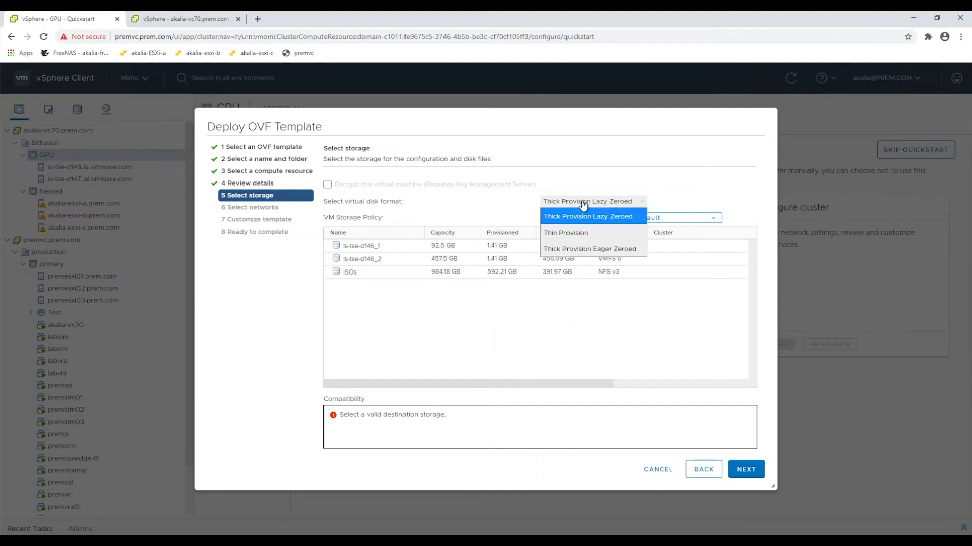
left_click(600, 249)
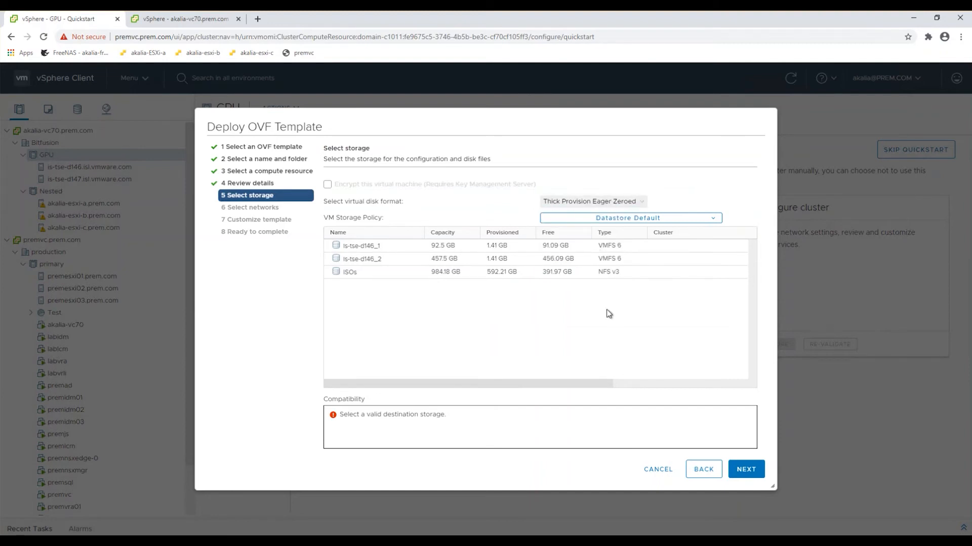
left_click(385, 260)
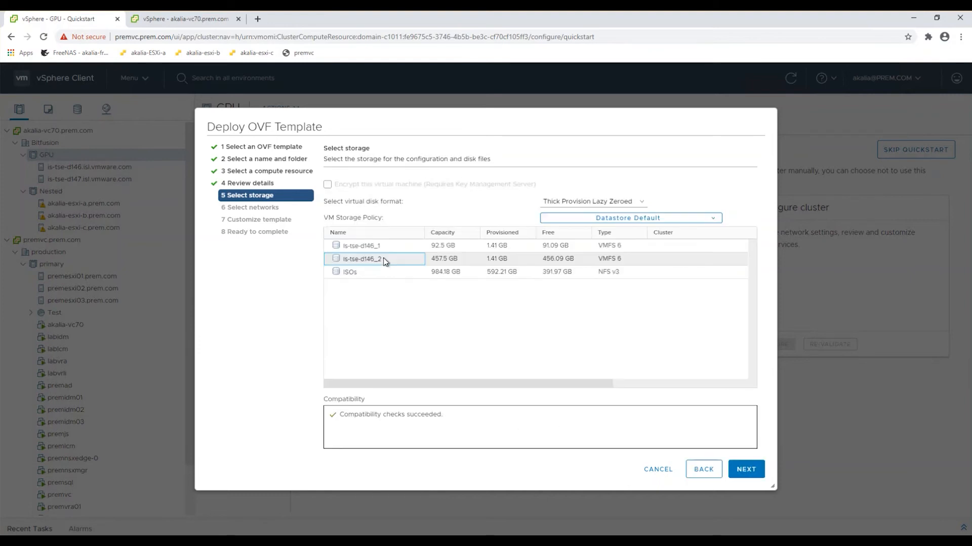
left_click(746, 470)
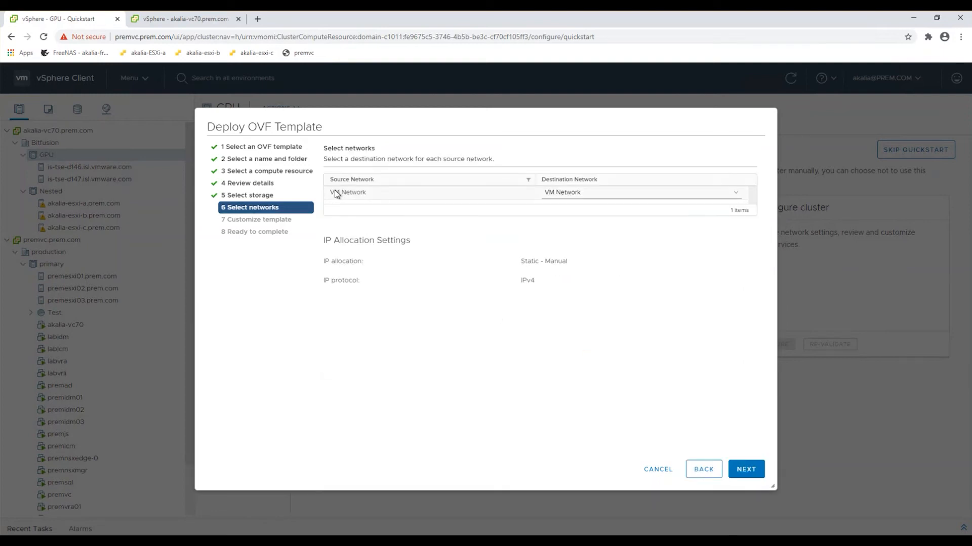
Map the VM Network source network to the VM Network destination and proceed to the template customization.
left_click(368, 193)
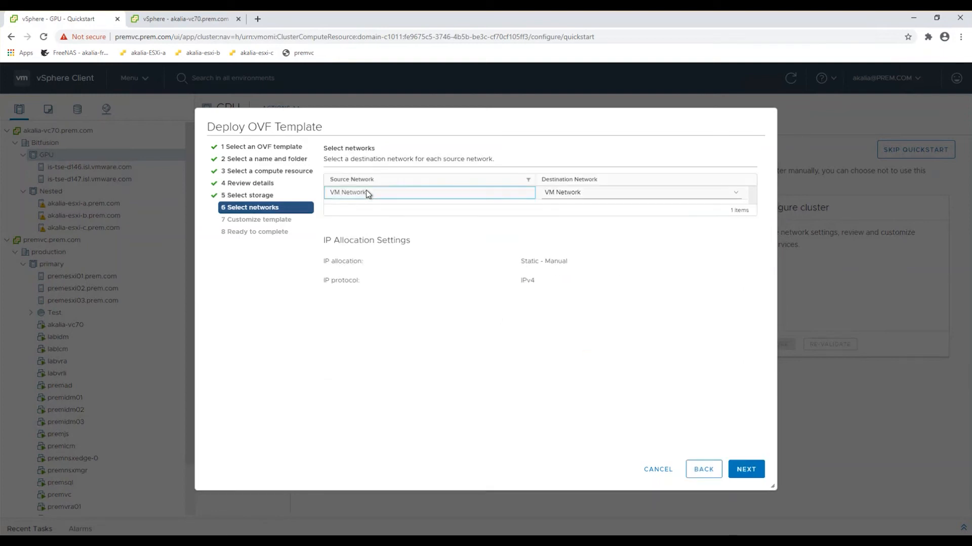
left_click(560, 193)
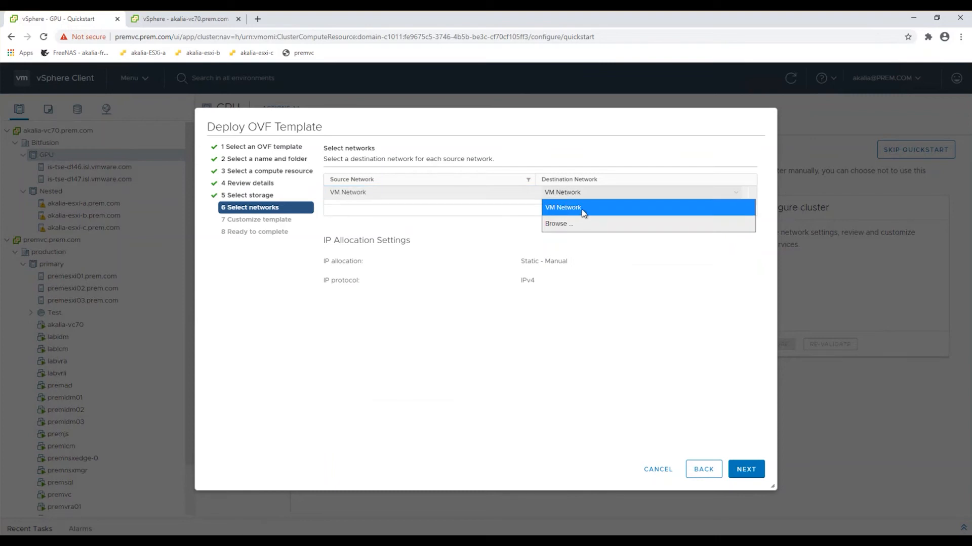
left_click(582, 209)
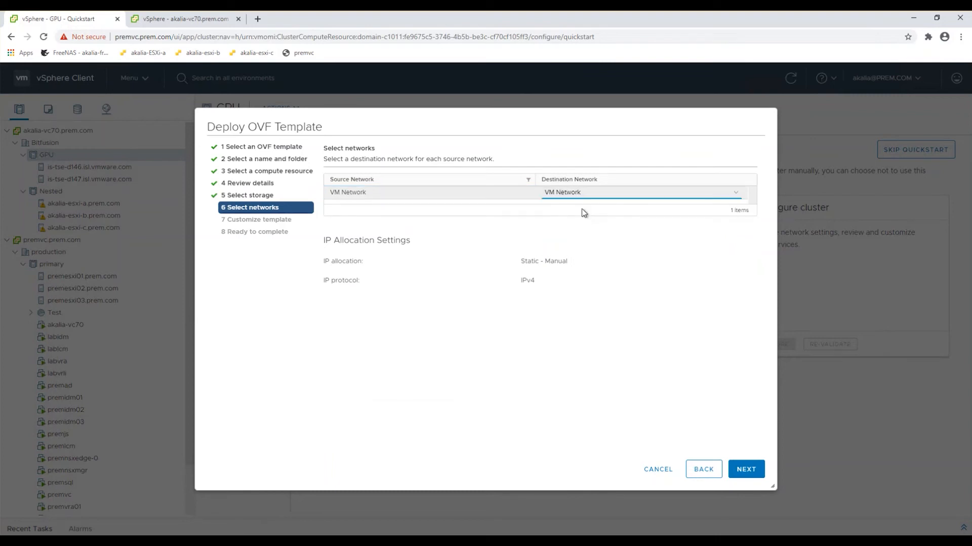
left_click(747, 471)
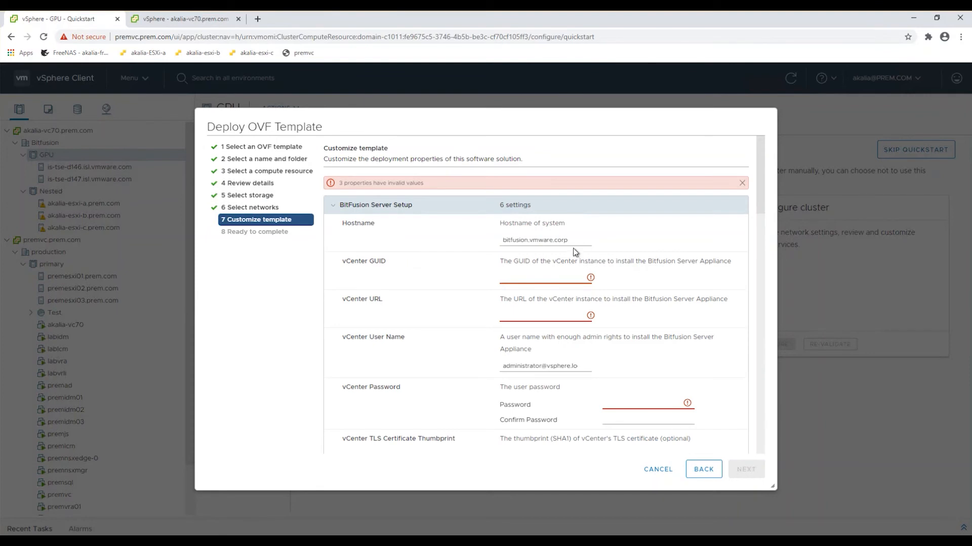
Replace the default hostname of the Bitfusion server with bitfusionsrv01.prem.com.
left_click_drag(504, 240, 574, 237)
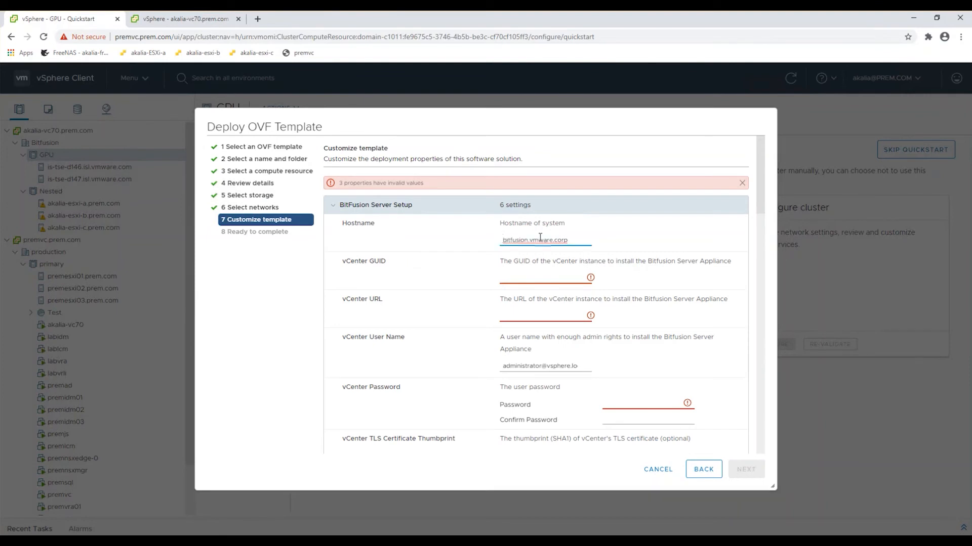
key("BackSpace")
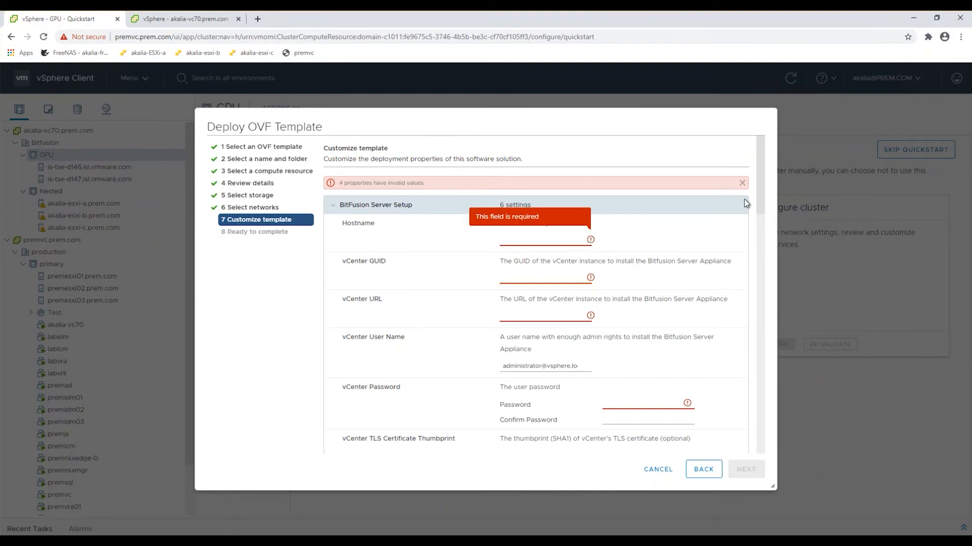
type("bitfusionsrv01")
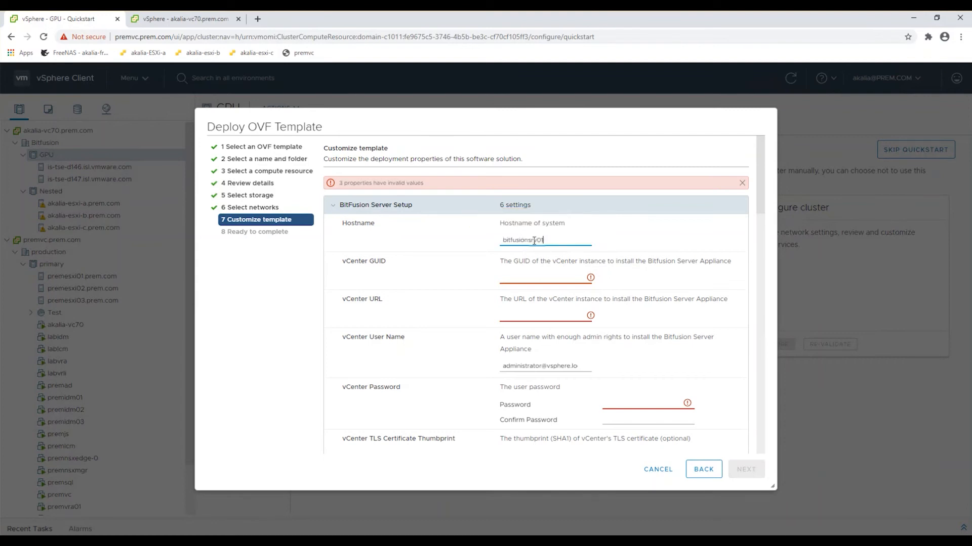
type(".prem.com")
Copy the GUID fe9675c5-3746-4b5b-be3c-cf70cf105ff3 from the akalia-vc70.prem.com page address into the template's vCenter GUID setting.
left_click(536, 277)
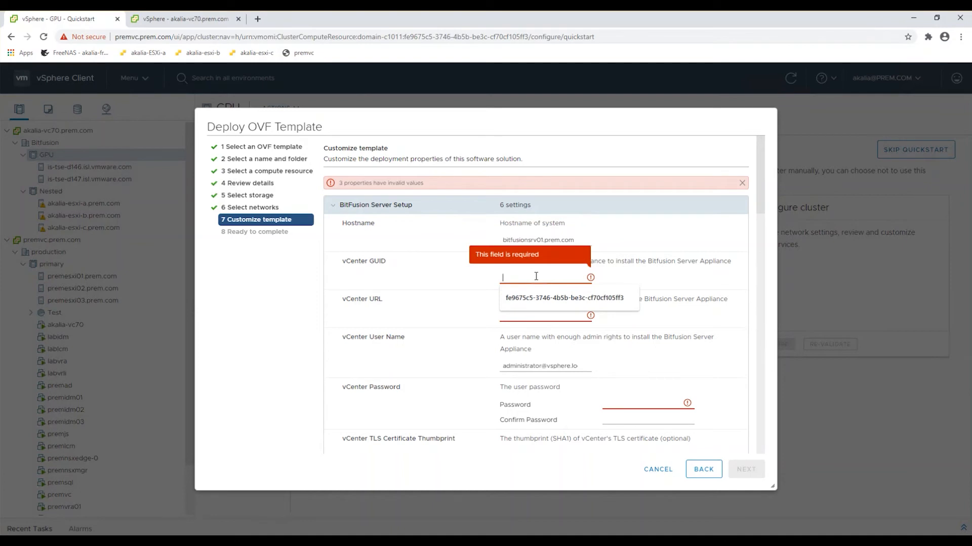
left_click(175, 21)
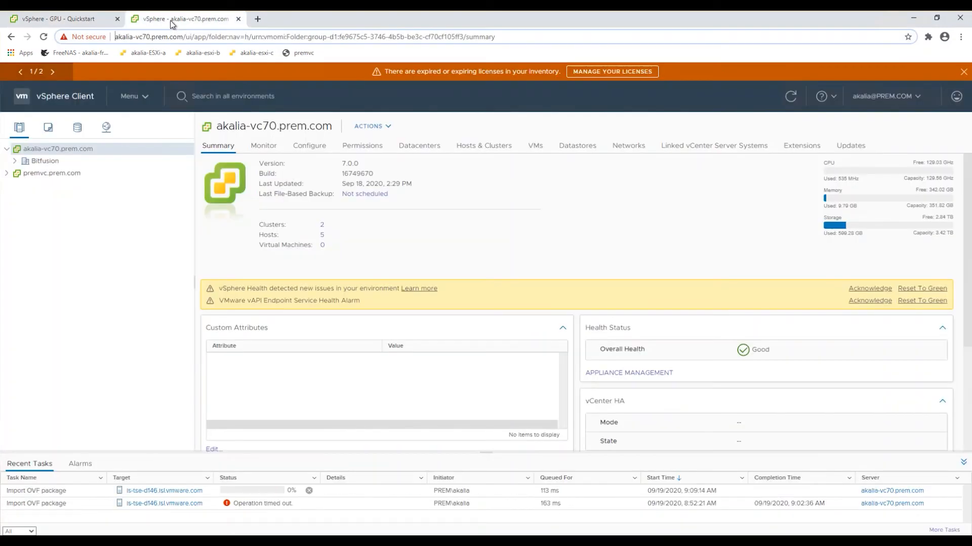
left_click(119, 39)
left_click_drag(138, 39, 555, 37)
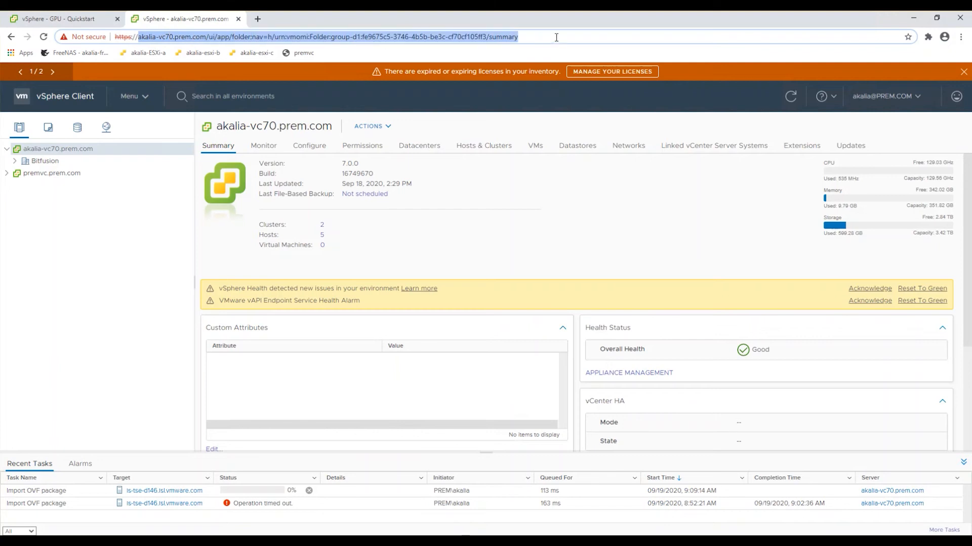
left_click(556, 37)
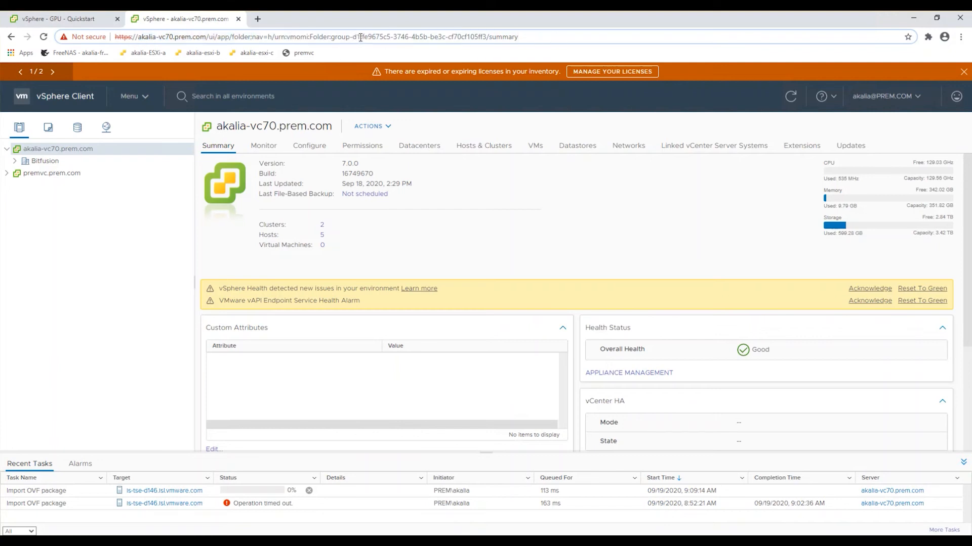
left_click_drag(363, 38, 487, 37)
key("ctrl+c")
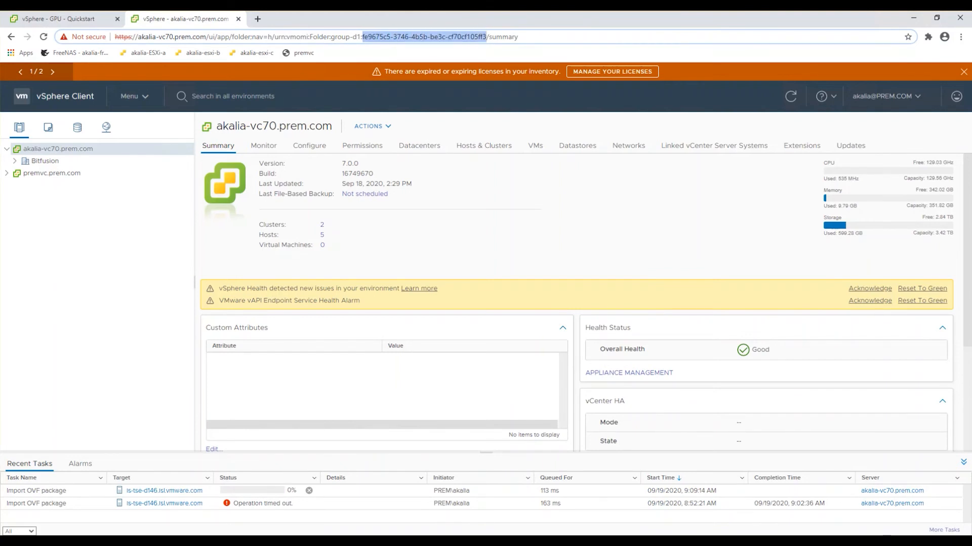
left_click(82, 19)
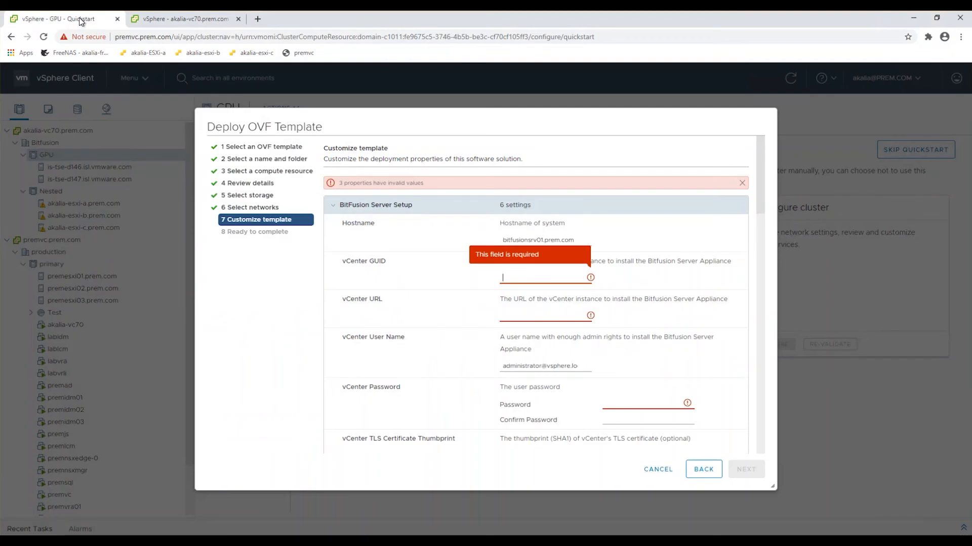
left_click(506, 279)
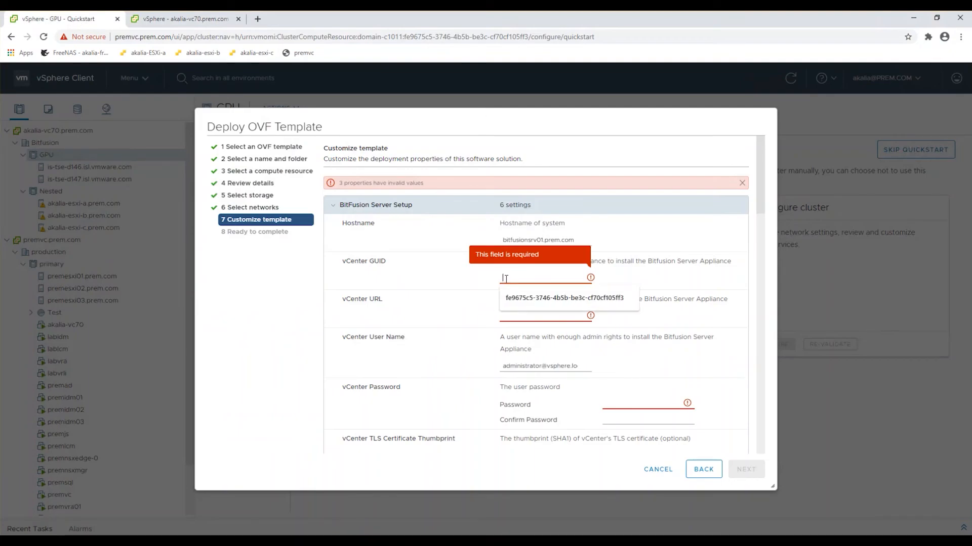
key("ctrl+v")
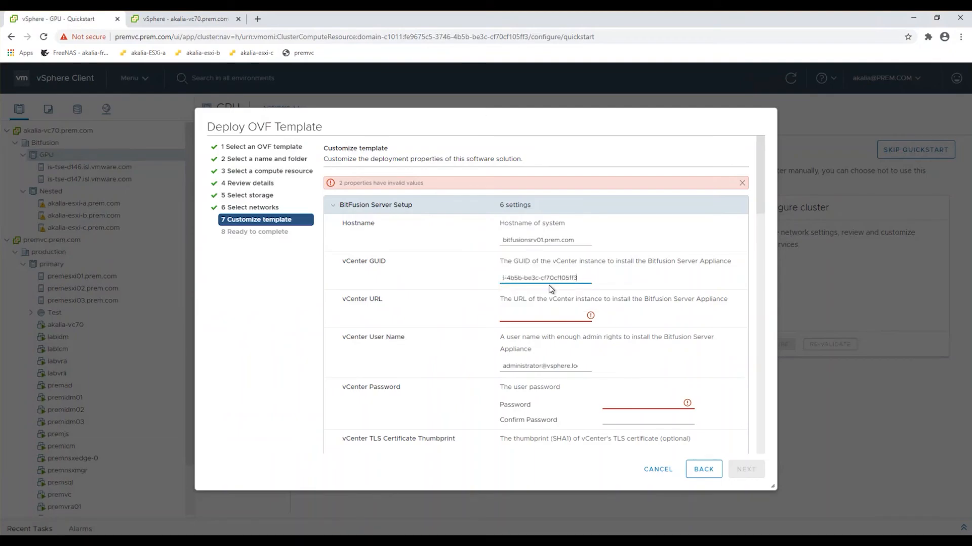
key("Home")
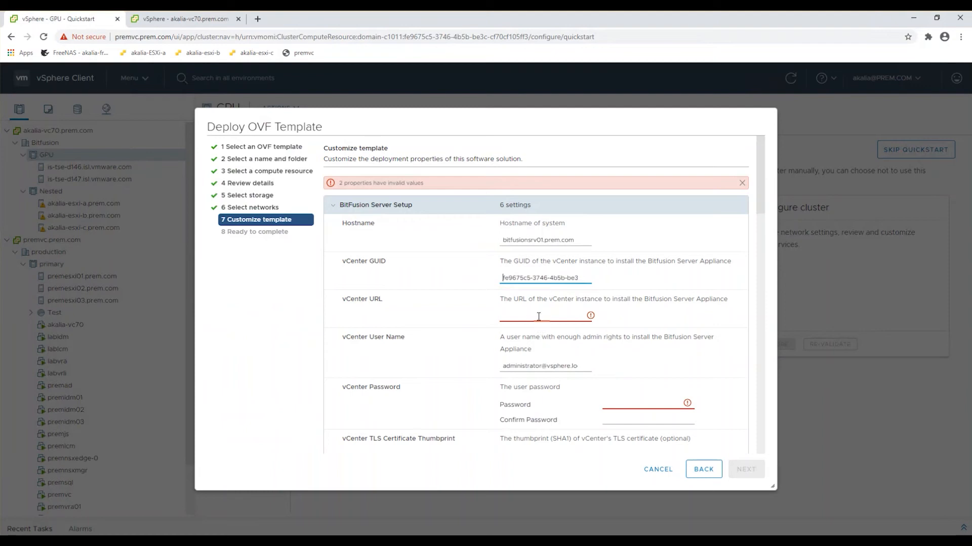
left_click(195, 20)
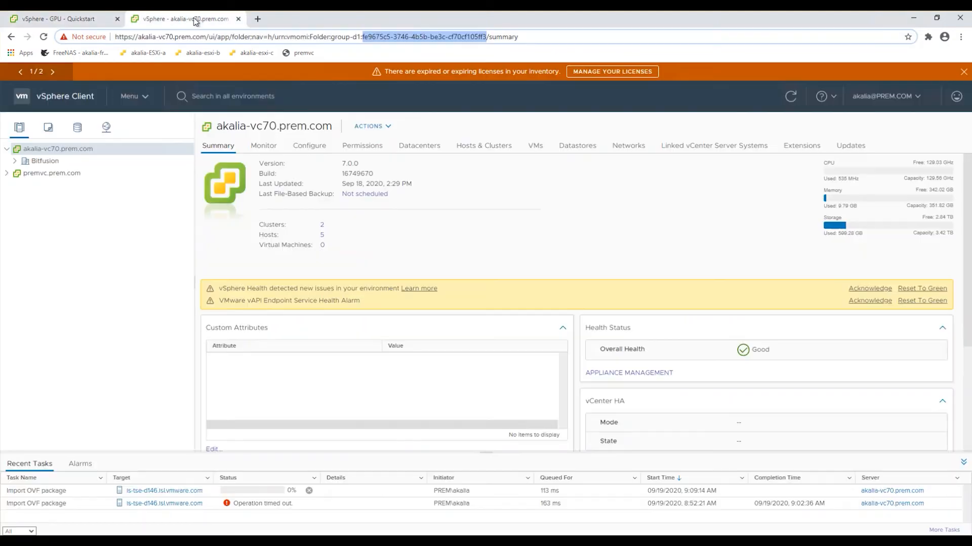
left_click_drag(115, 37, 206, 39)
key("ctrl+c")
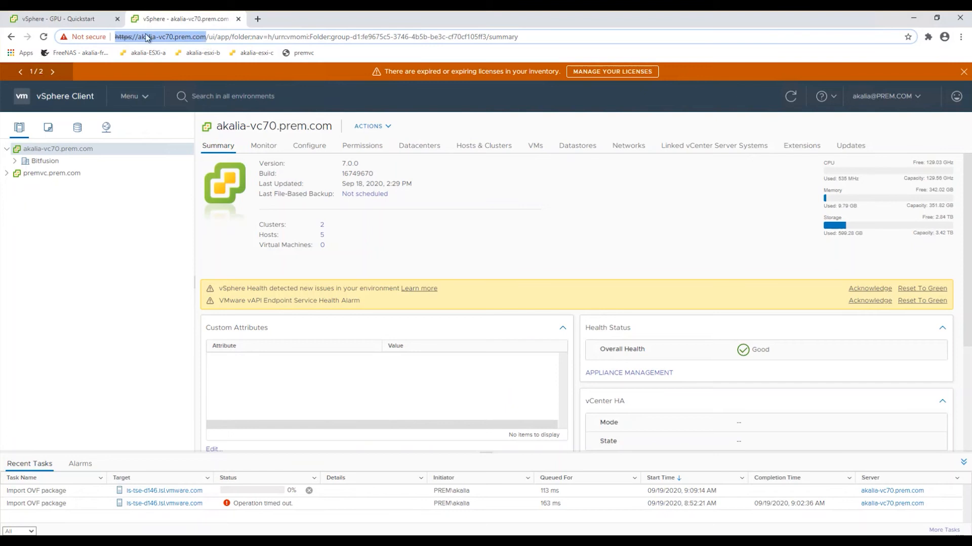
left_click(71, 23)
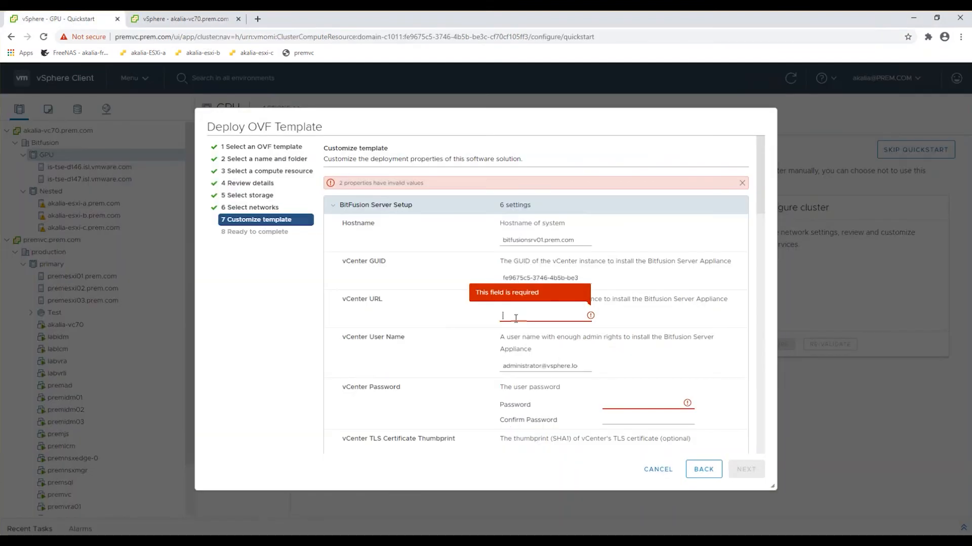
key("ctrl+v")
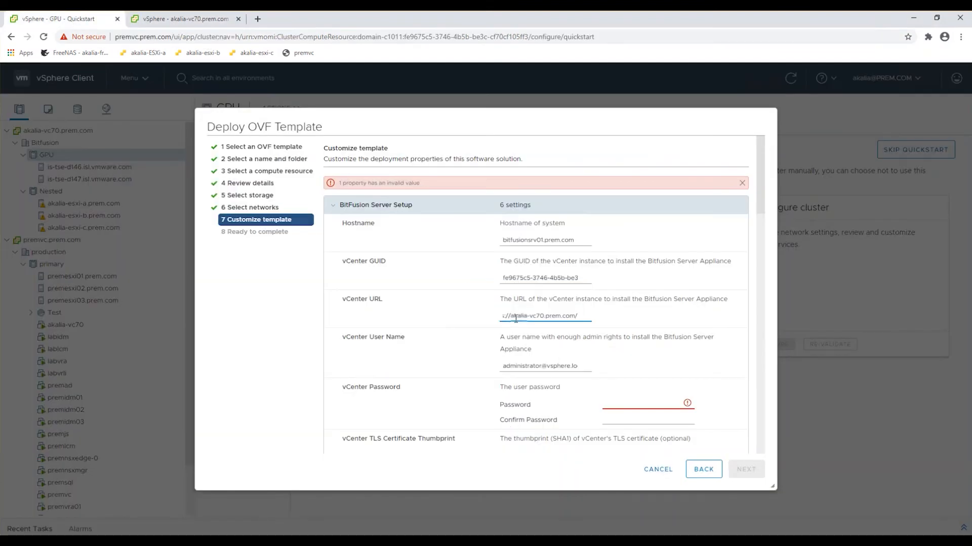
Replace the default vCenter user name with the administrative account's user name, and enter and confirm its vCenter password.
key("Home")
left_click(556, 365)
left_click(628, 404)
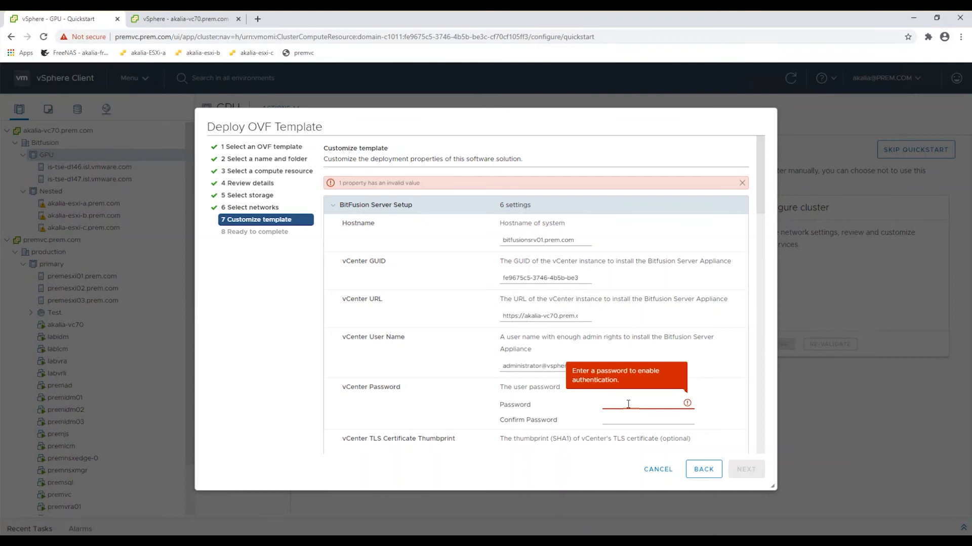
left_click(505, 366)
left_click_drag(585, 367, 395, 360)
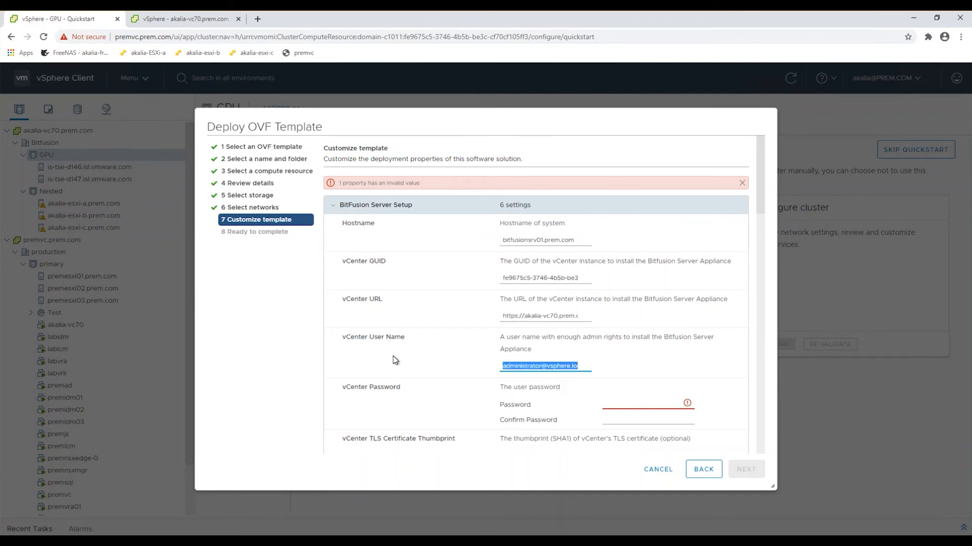
key("BackSpace")
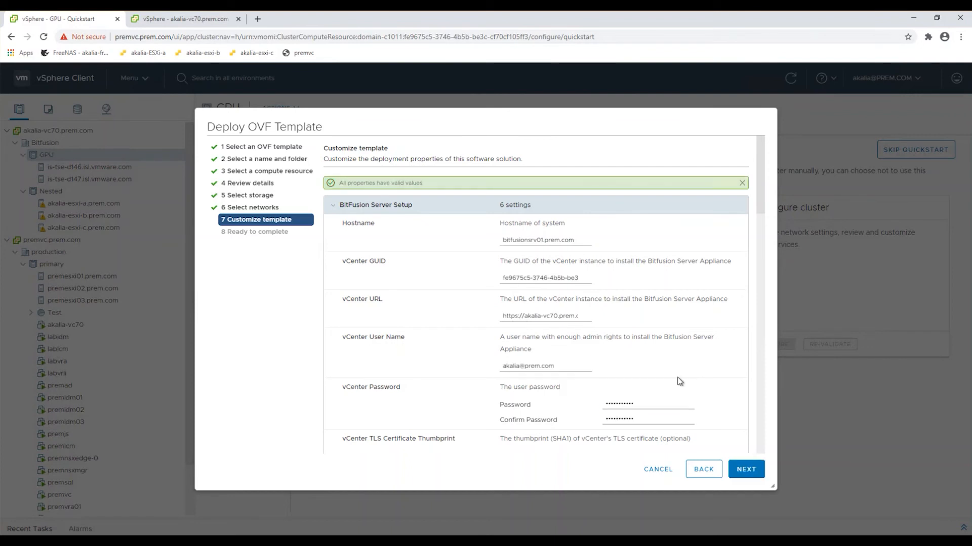
Open the detailed fields of the akalia-vc70.prem.com site certificate to obtain the value for the vCenter TLS Certificate Thumbprint setting.
scroll(677, 377, "down", 1)
scroll(677, 378, "down", 1)
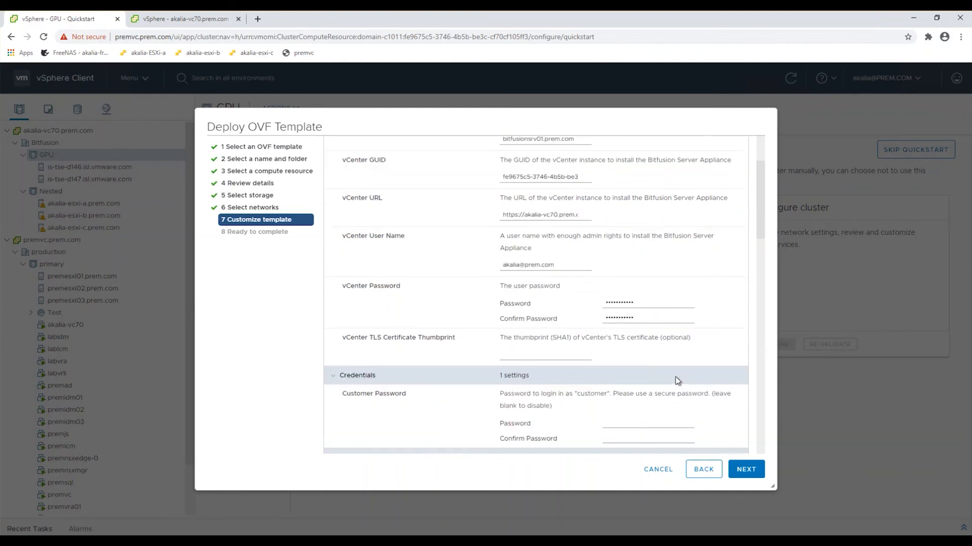
left_click(530, 355)
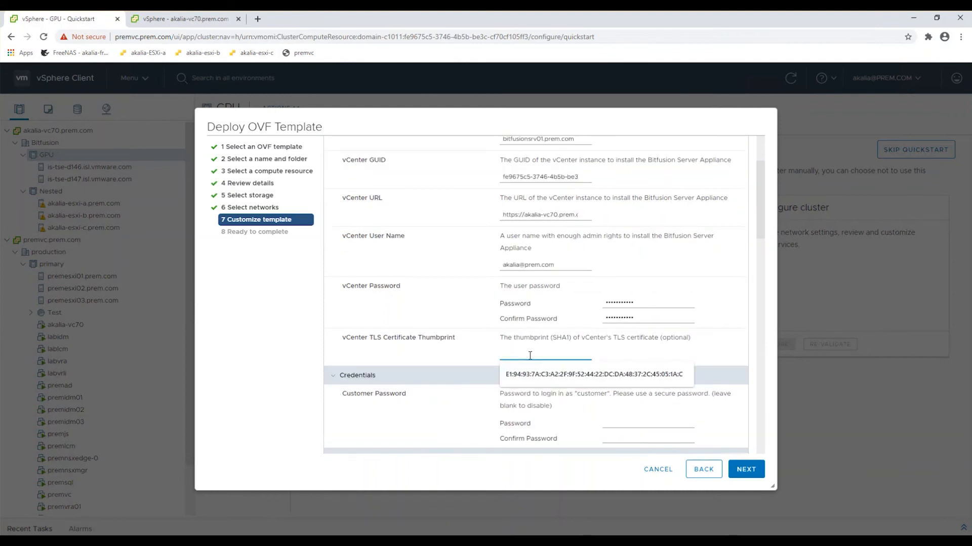
left_click(201, 22)
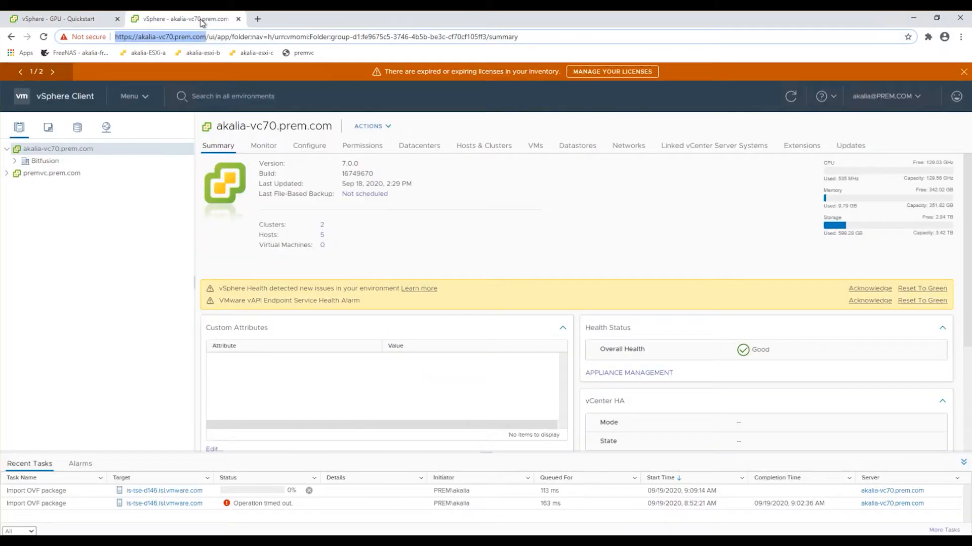
left_click(89, 37)
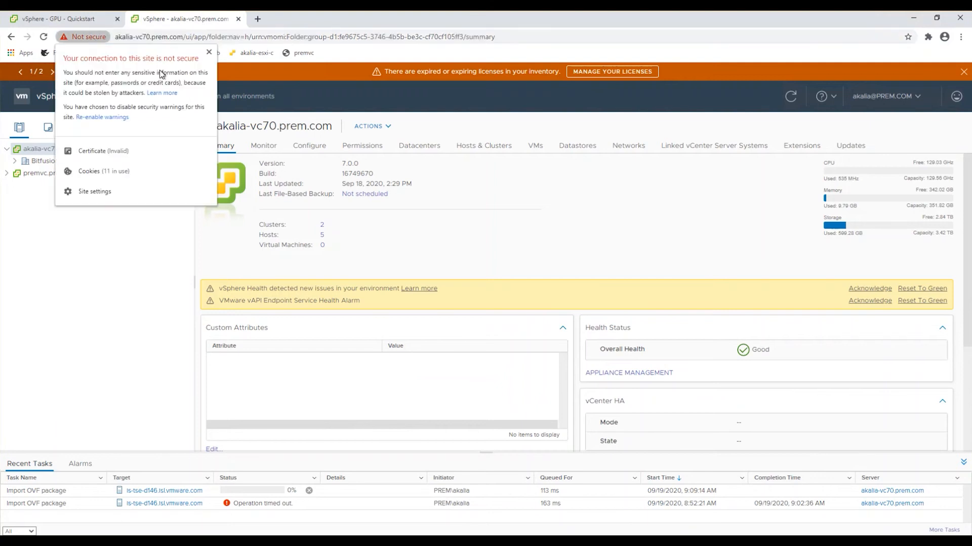
left_click(85, 152)
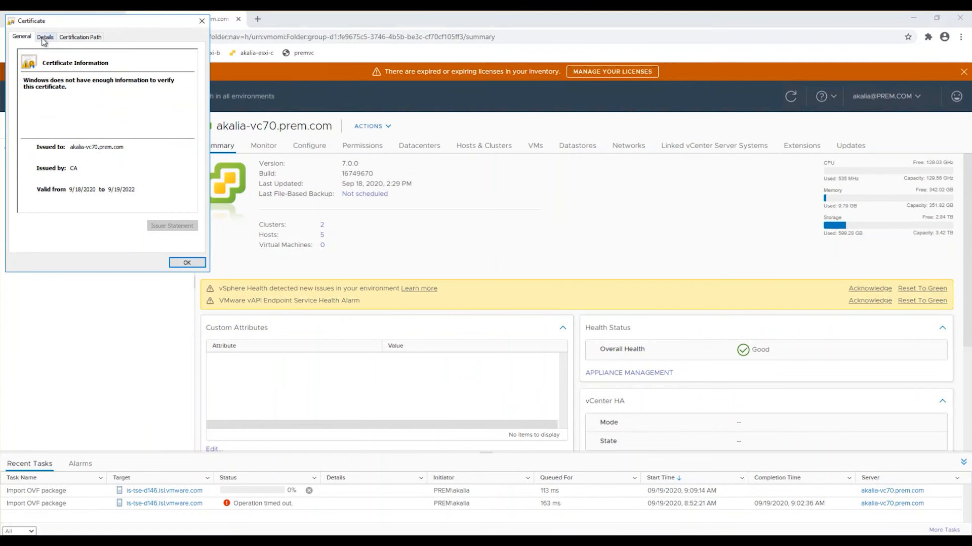
left_click(44, 39)
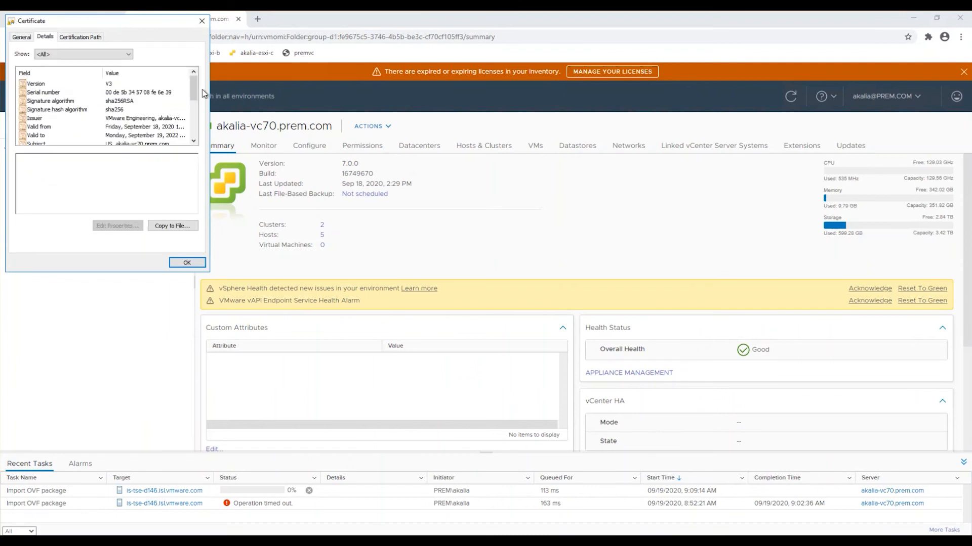
Copy the full SHA1 thumbprint value from the vCenter certificate's details.
left_click_drag(193, 90, 193, 129)
left_click(52, 137)
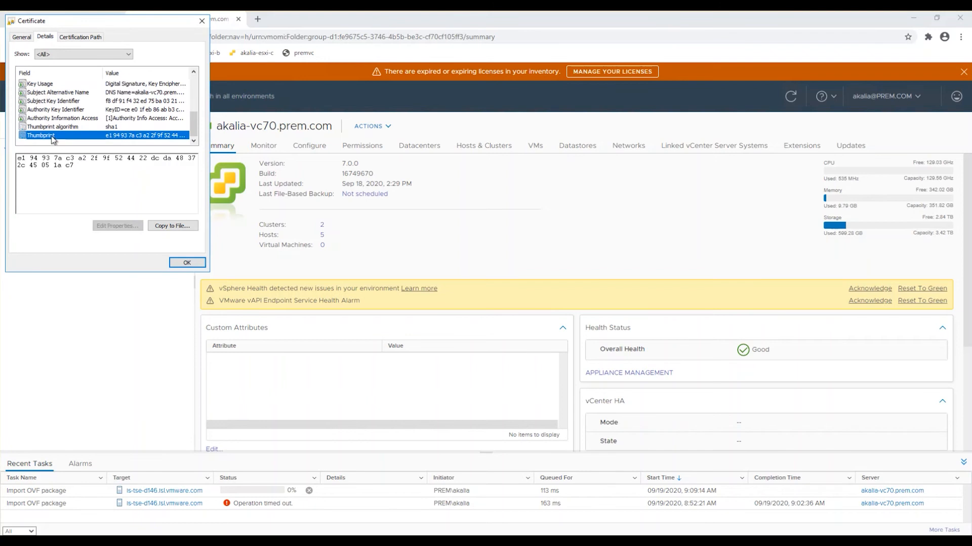
left_click(18, 159)
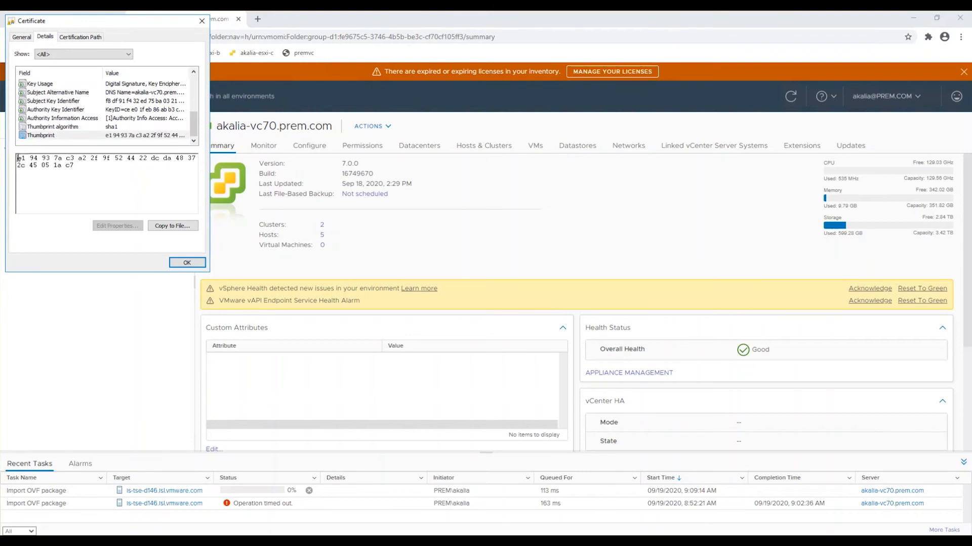
mouse_move(18, 158)
left_mouse_down()
mouse_move(75, 166)
mouse_move(18, 158)
left_mouse_up()
key("ctrl+c")
left_click(76, 166)
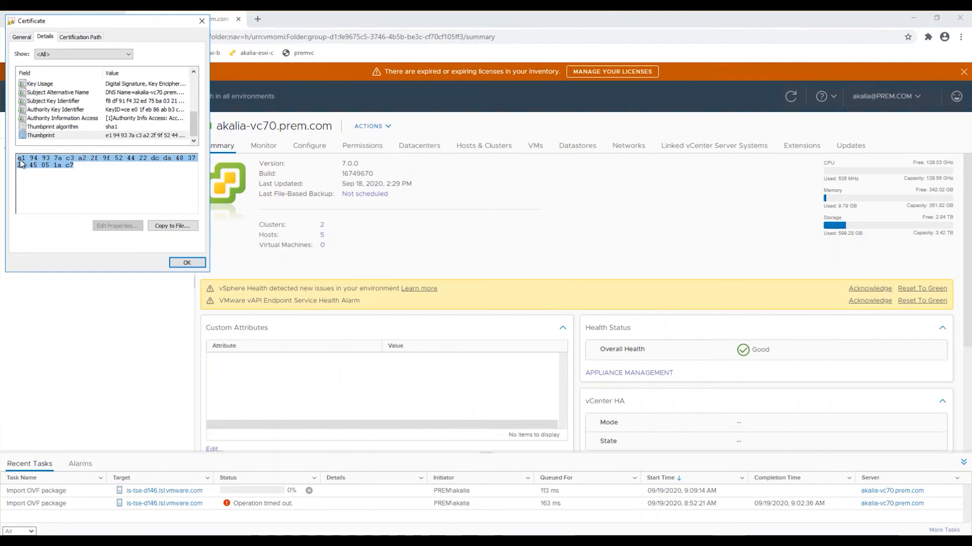
Switch to Notepad++, discard the old unsaved document and paste the copied thumbprint into an empty one.
left_click(85, 541)
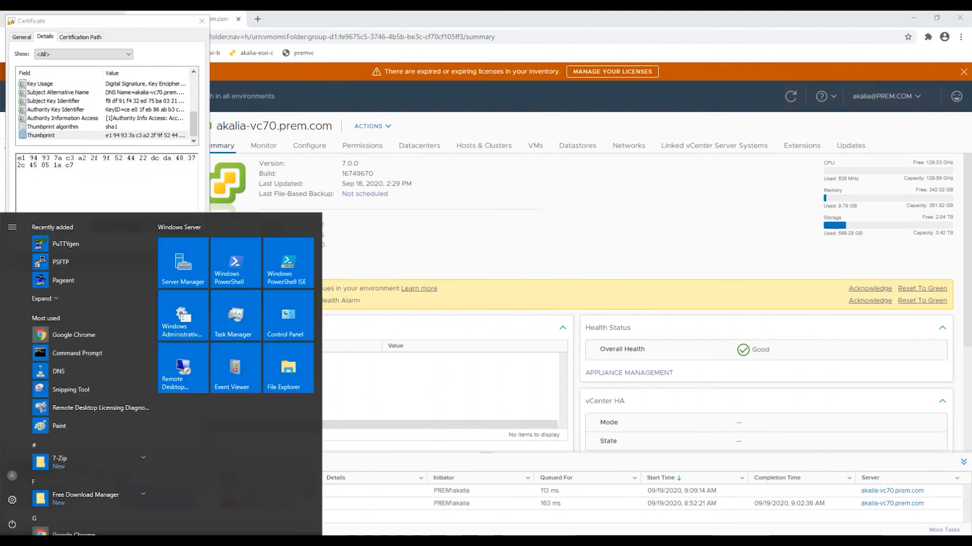
type("note")
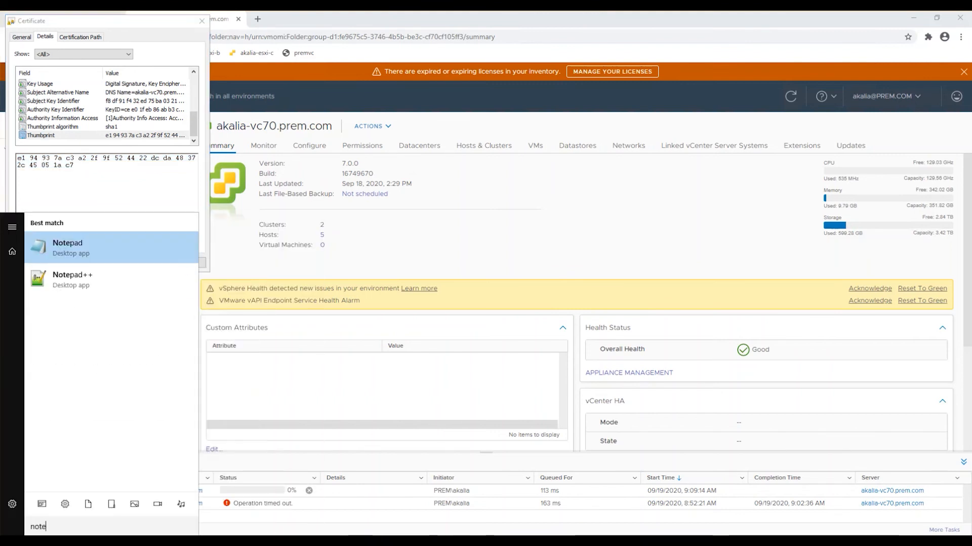
left_click(87, 284)
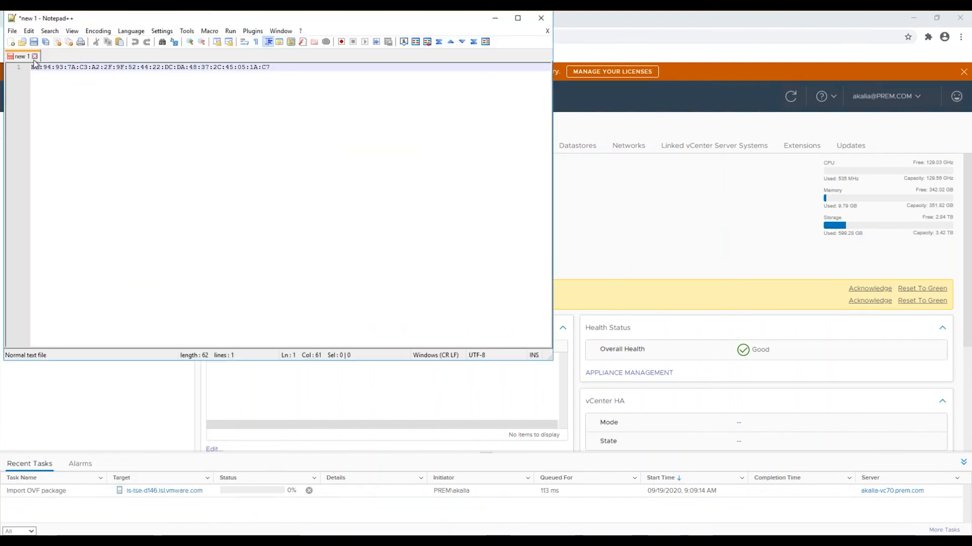
left_click(35, 56)
left_click(483, 314)
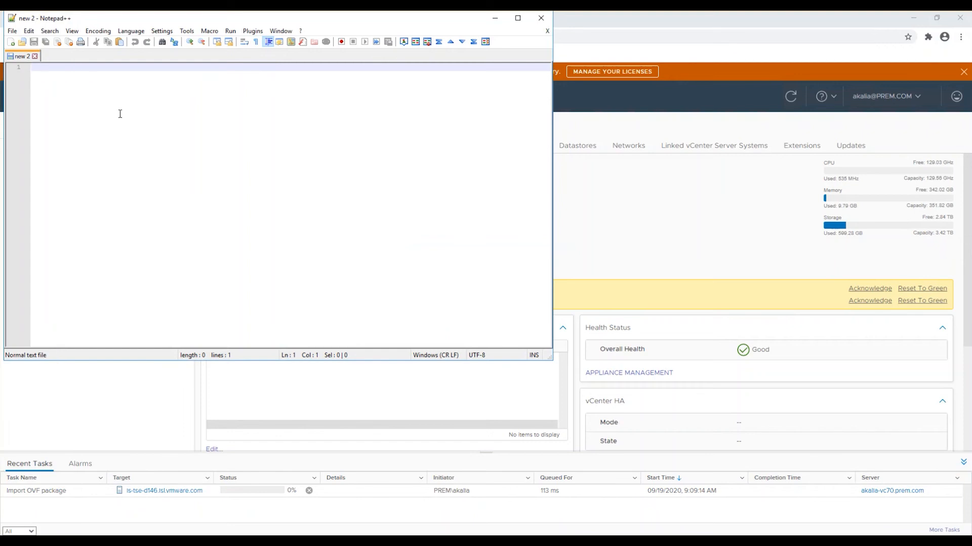
key("ctrl+v")
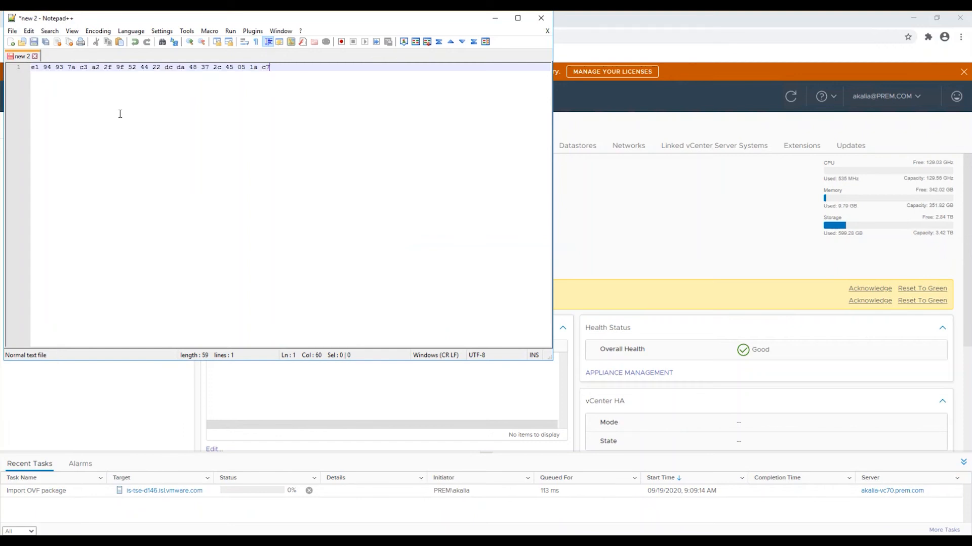
Convert the entire pasted thumbprint to uppercase.
key("ctrl+a")
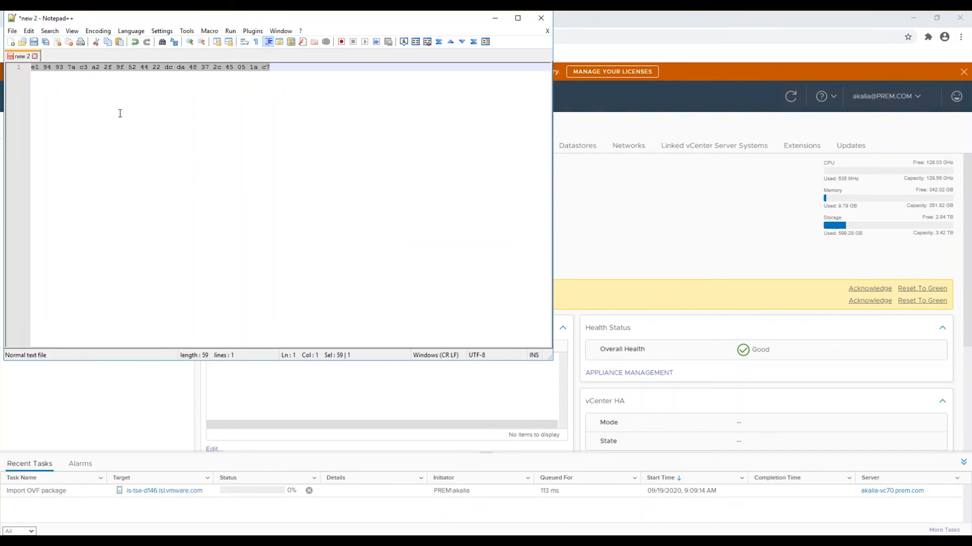
left_click(28, 31)
mouse_move(102, 161)
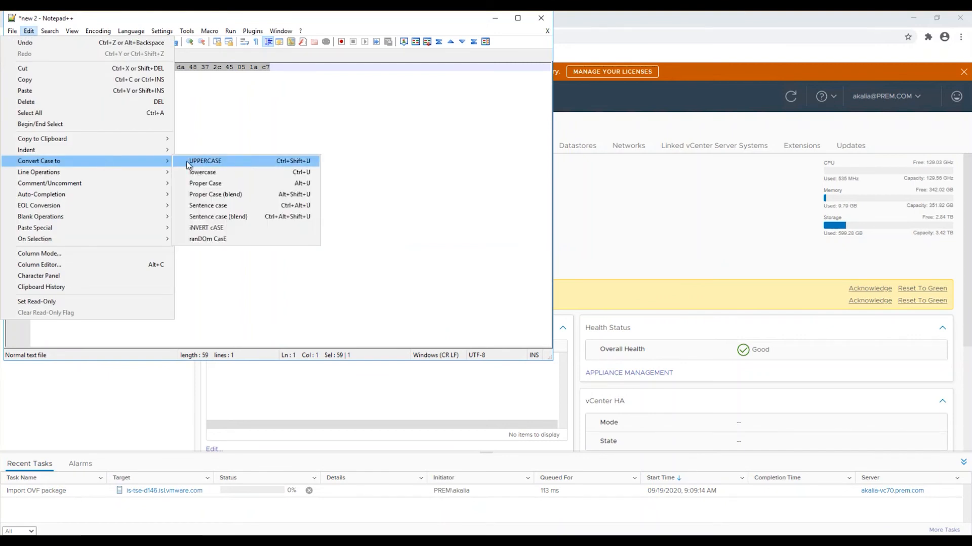
left_click(217, 161)
left_click(51, 86)
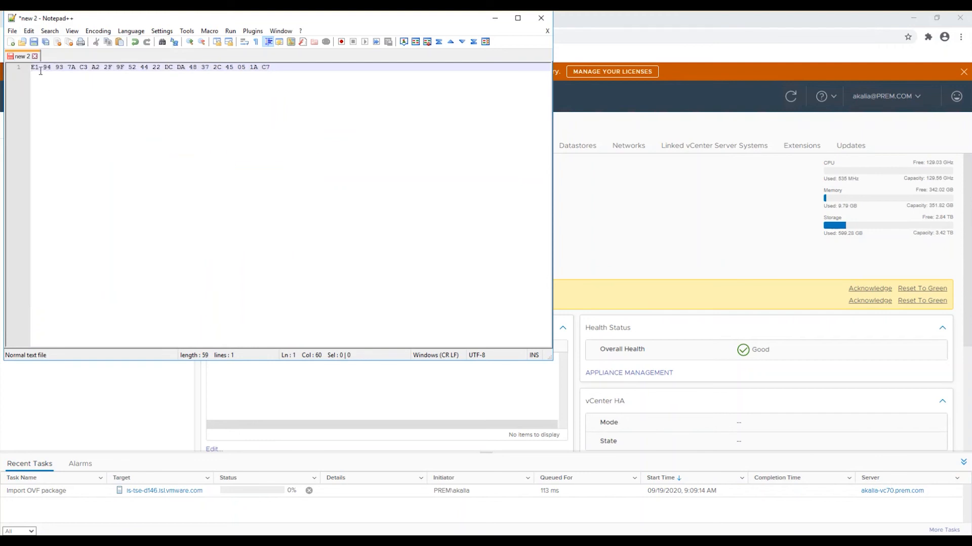
Replace every space in the thumbprint with a colon.
left_click(39, 67)
key("shift+Right")
key("ctrl+h")
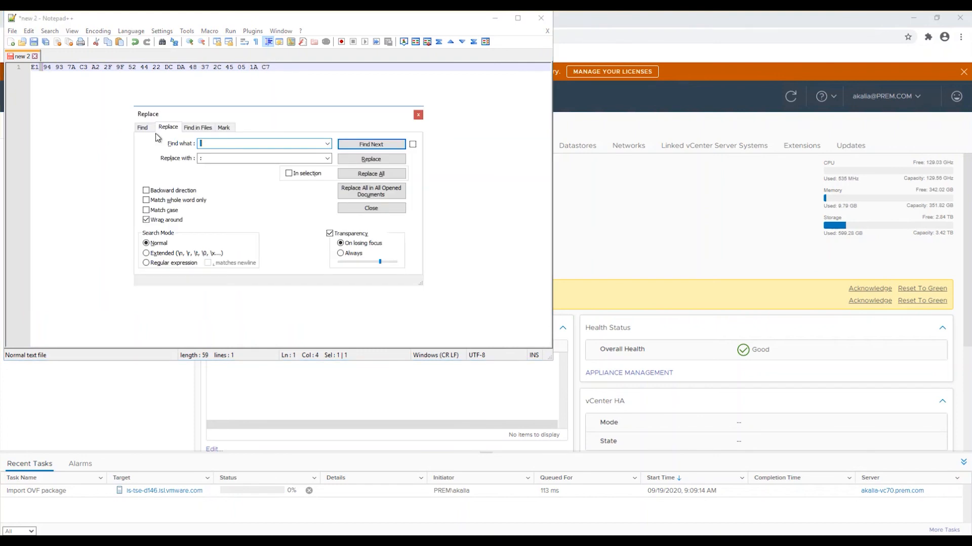
left_click(229, 158)
type(":")
left_click(371, 173)
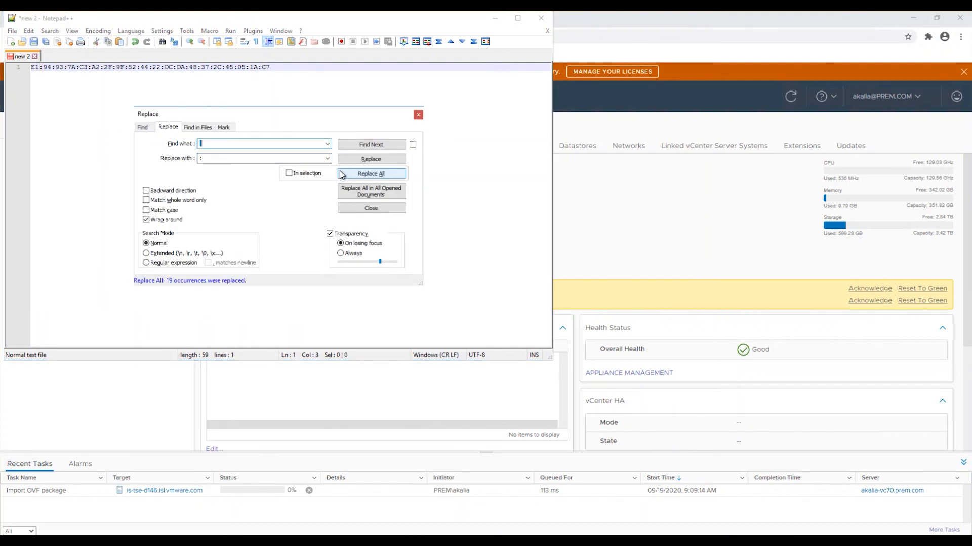
left_click(417, 116)
Copy the colon-separated thumbprint into the vCenter TLS Certificate Thumbprint setting of the OVF template in the browser.
left_click(286, 67)
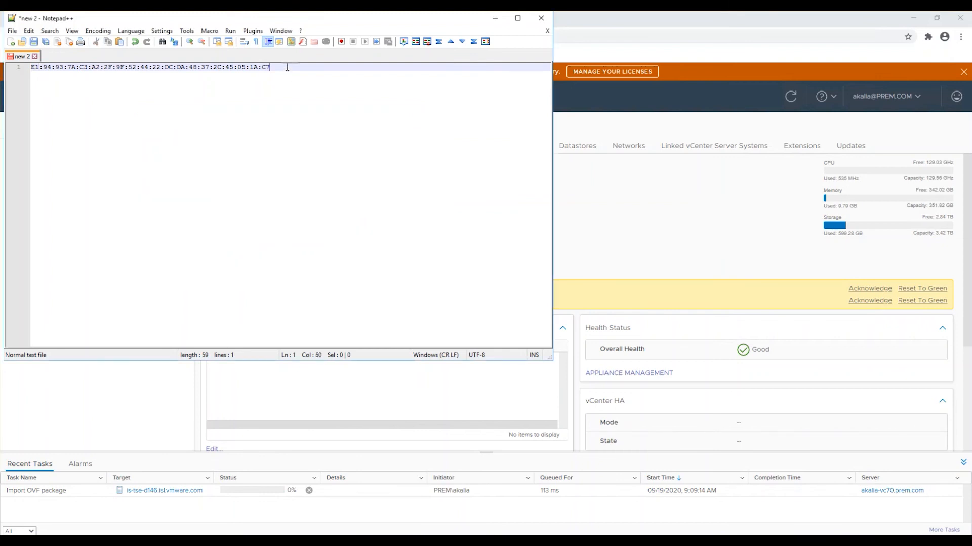
key("shift+Home")
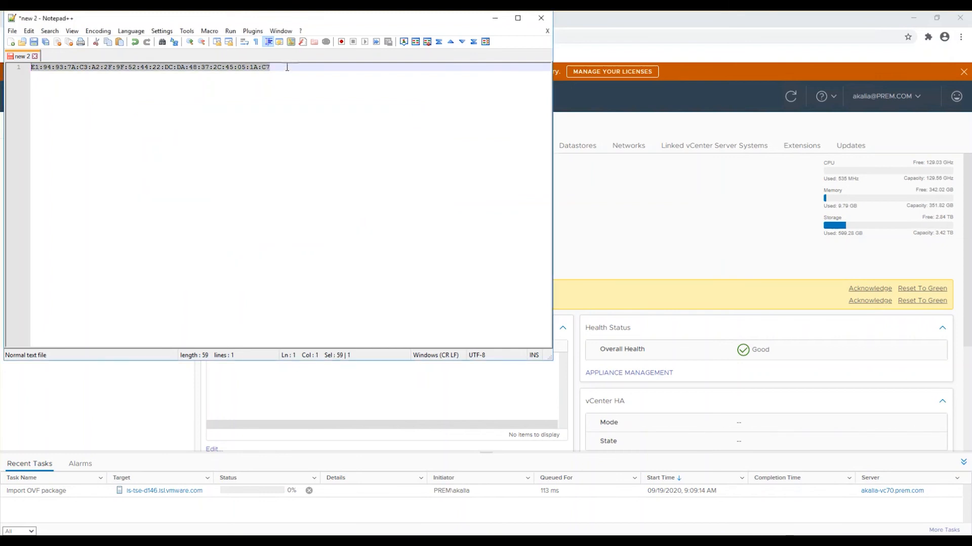
left_click(495, 17)
left_click(183, 261)
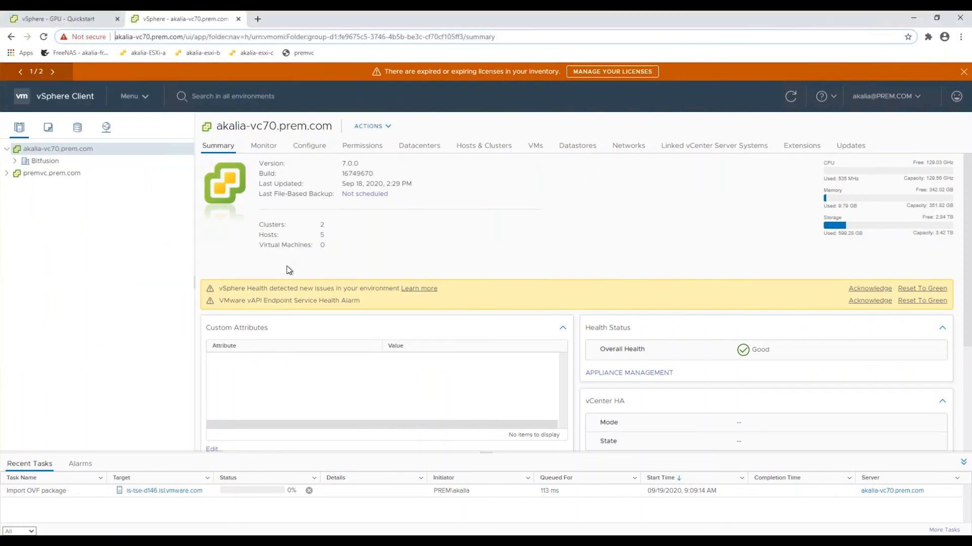
left_click(77, 23)
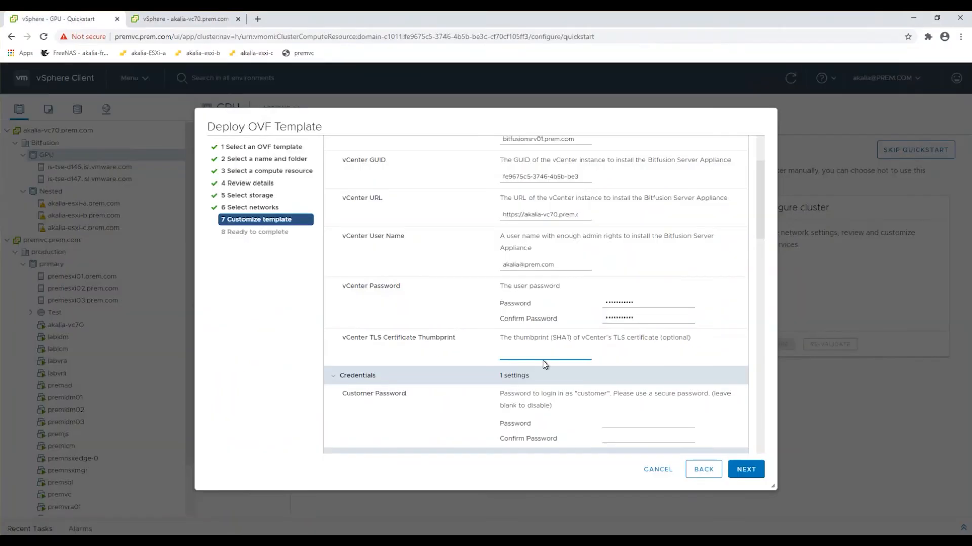
left_click(510, 354)
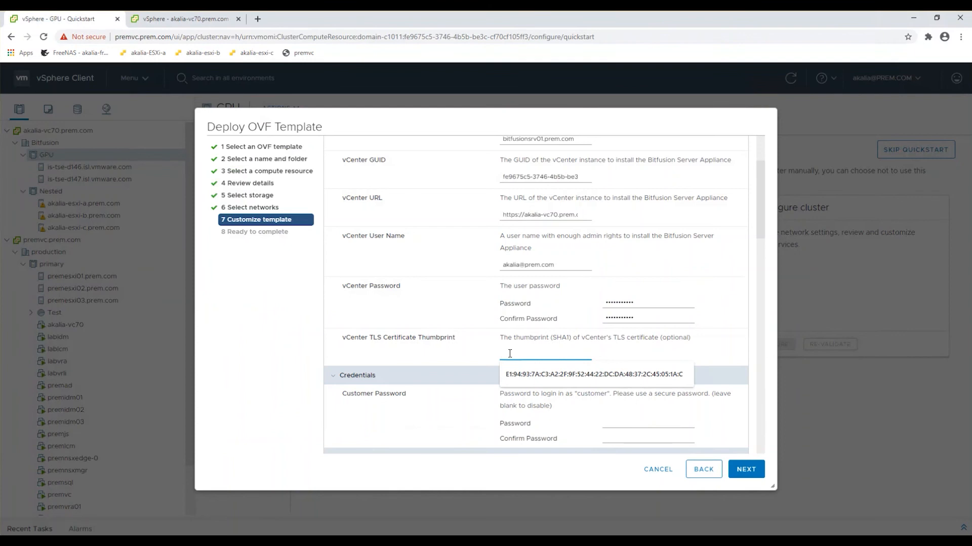
key("ctrl+v")
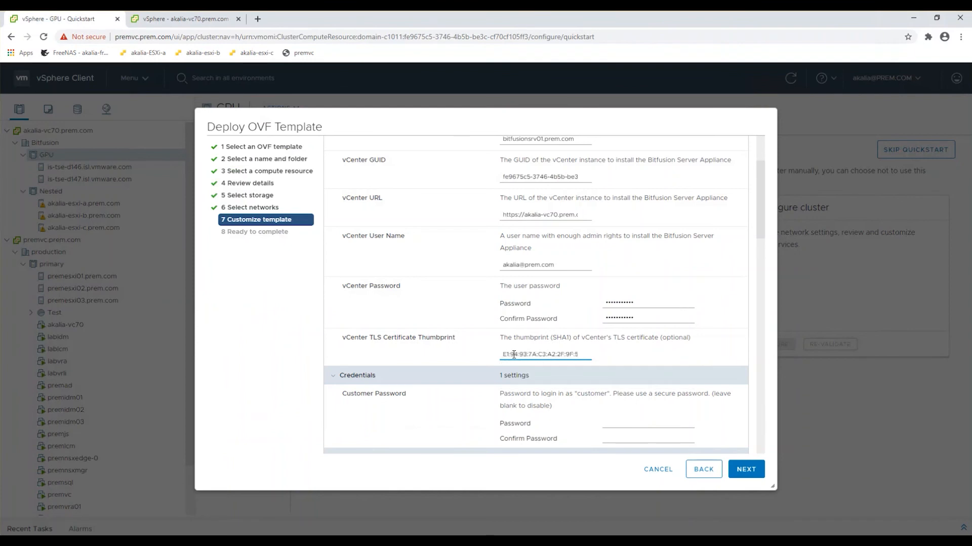
Enter and confirm the login password for the "customer" account in the template's Credentials section.
left_click(617, 424)
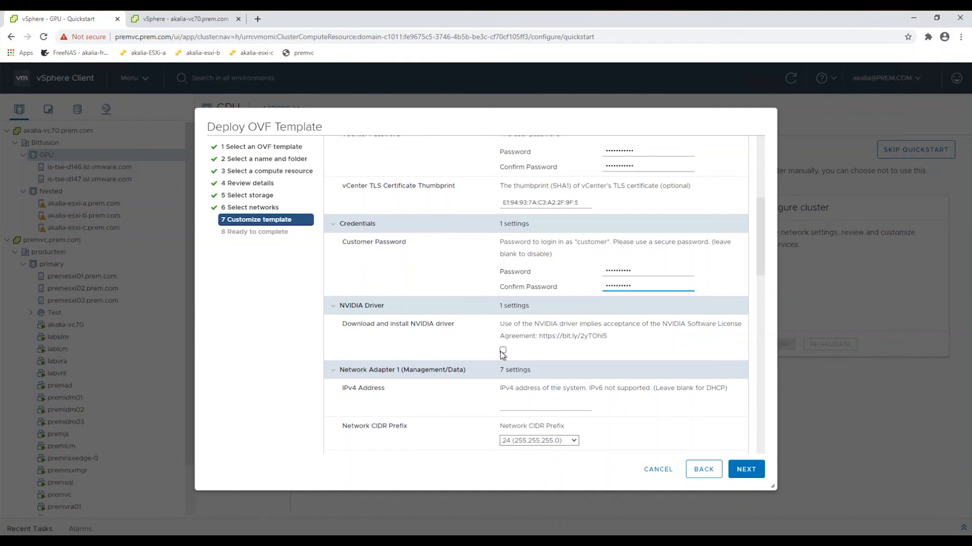
scroll(503, 355, "down", 2)
scroll(503, 352, "down", 1)
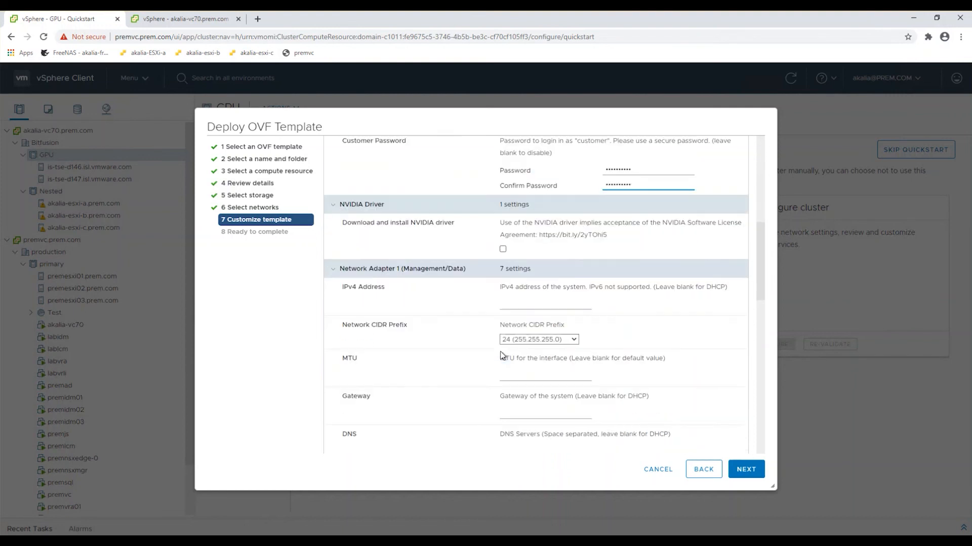
Set Network Adapter 1's CIDR prefix to 28 (255.255.255.240) and its IPv4 address to 10.109.44.143.
left_click(515, 305)
left_click(557, 342)
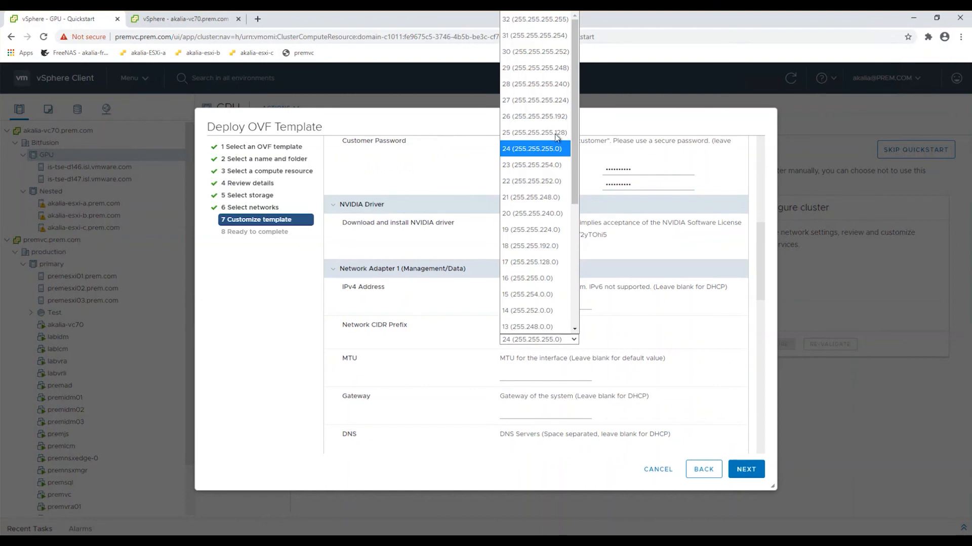
left_click(549, 84)
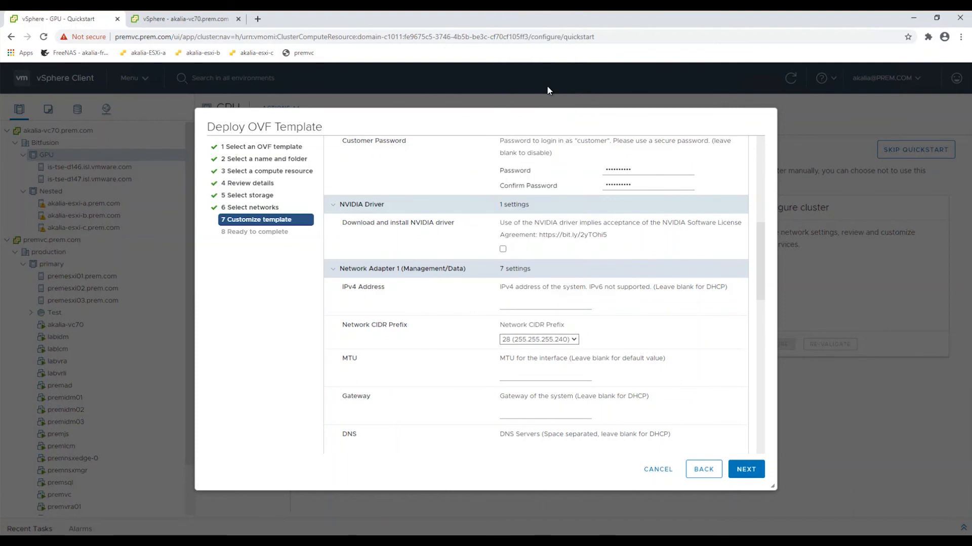
left_click(510, 306)
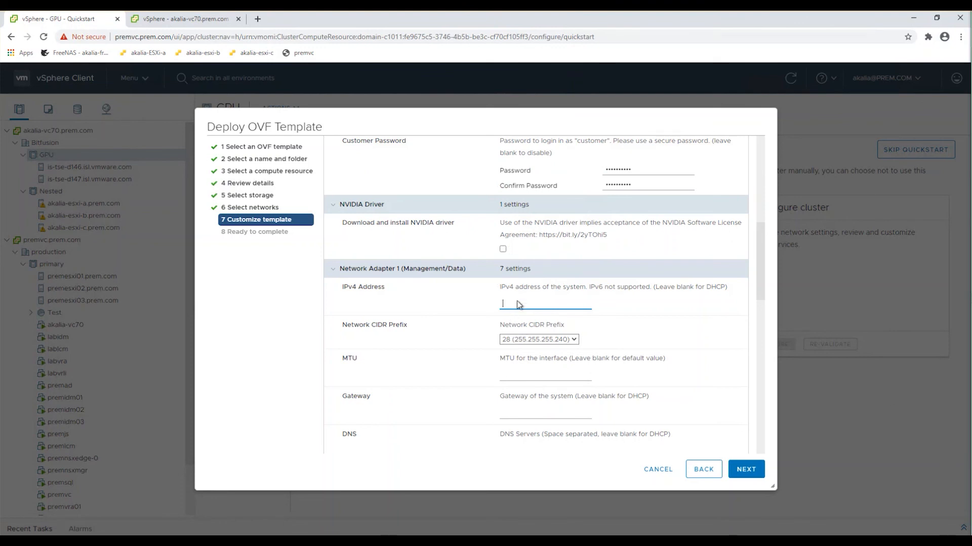
type("10.109.44.143")
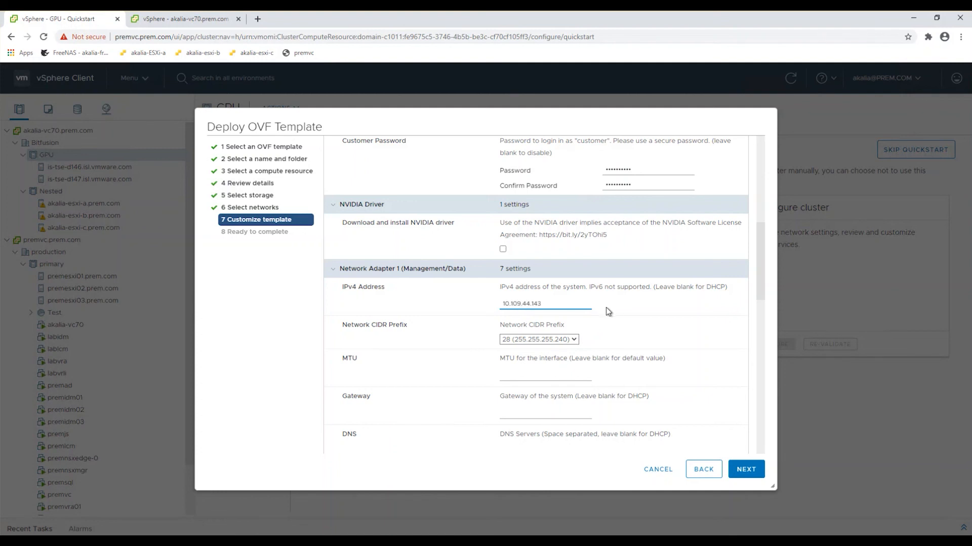
Set Network Adapter 1's MTU to 1500 and its gateway to 10.109.47.253.
left_click(527, 375)
type("1500")
key("Tab")
type("10.109.47.253")
key("Tab")
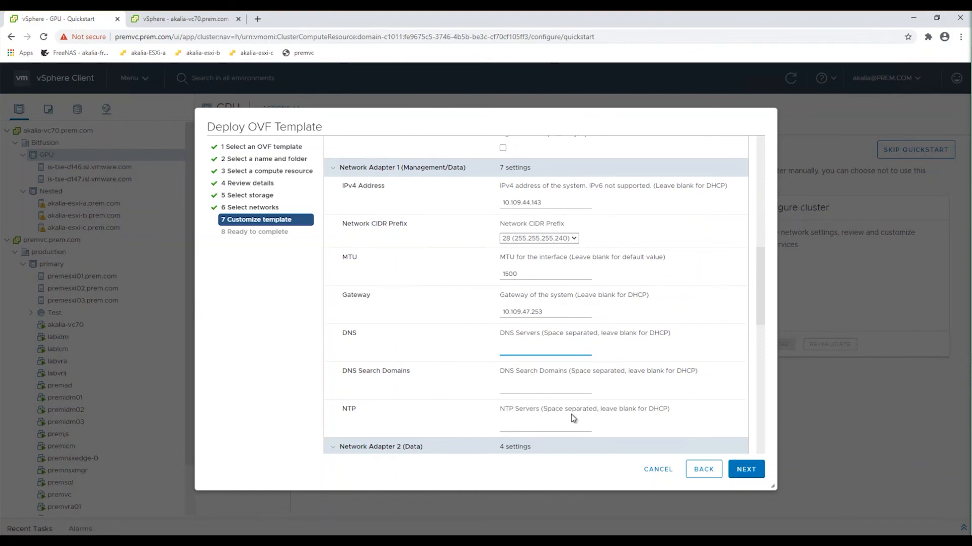
Set Network Adapter 1's DNS server to 10.109.46.52 and its DNS search domain to prem.com.
type("10.109.46.52")
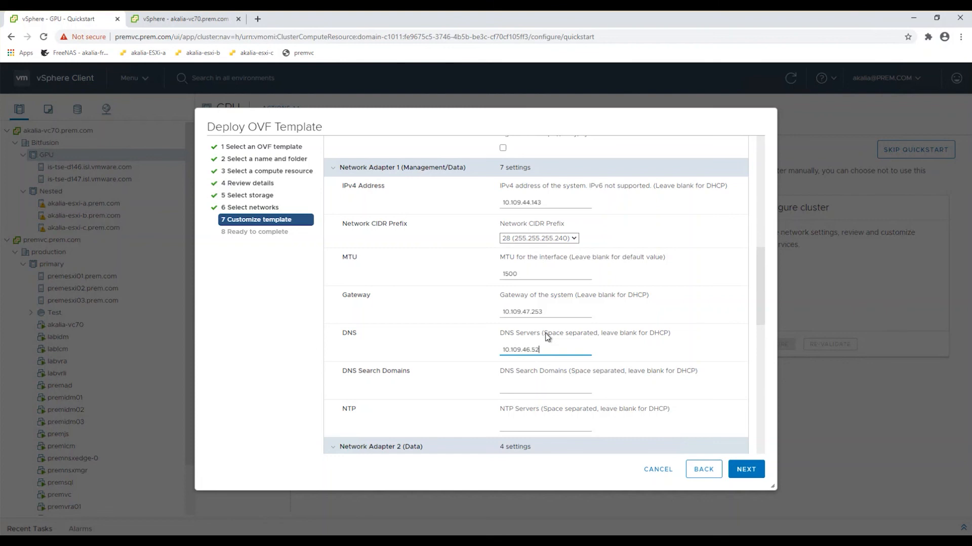
left_click_drag(543, 333, 599, 339)
left_click(576, 349)
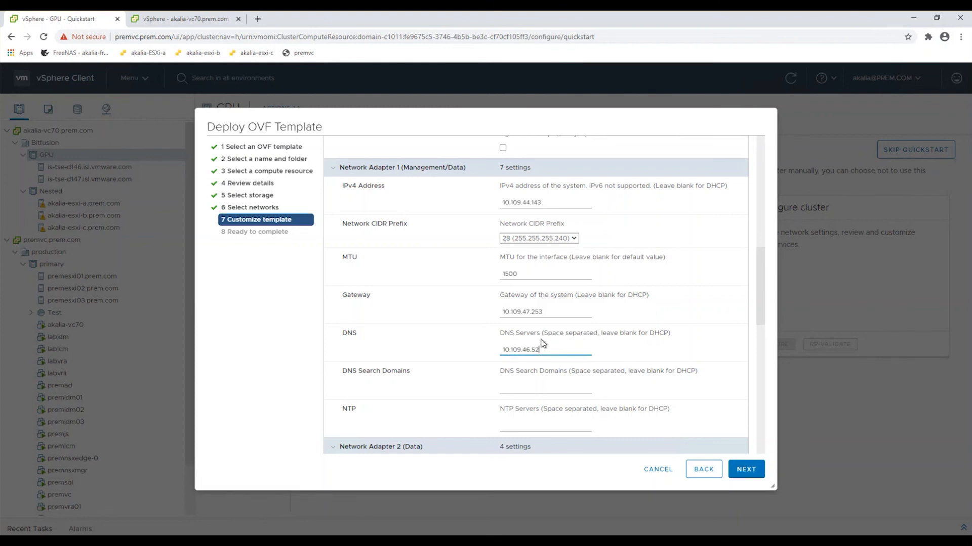
left_click(523, 387)
type("prem.c")
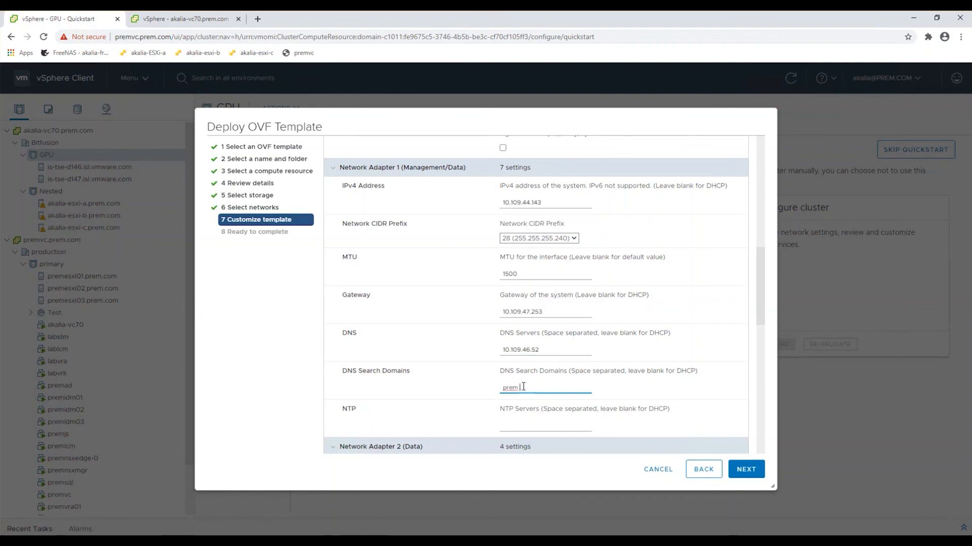
type("om")
Copy Network Adapter 1's DNS server address, 10.109.46.52, into its NTP servers setting.
scroll(523, 387, "down", 2)
key("Tab")
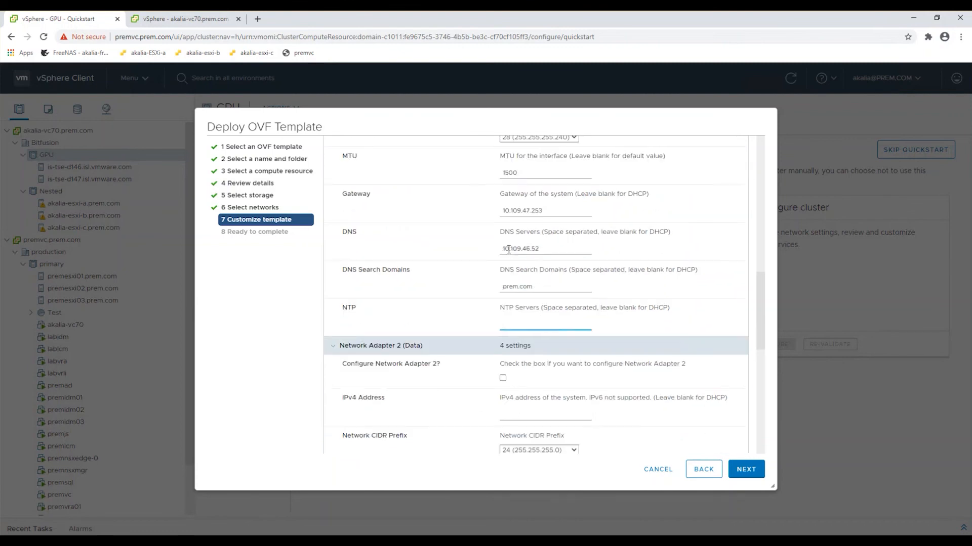
left_click_drag(502, 249, 538, 250)
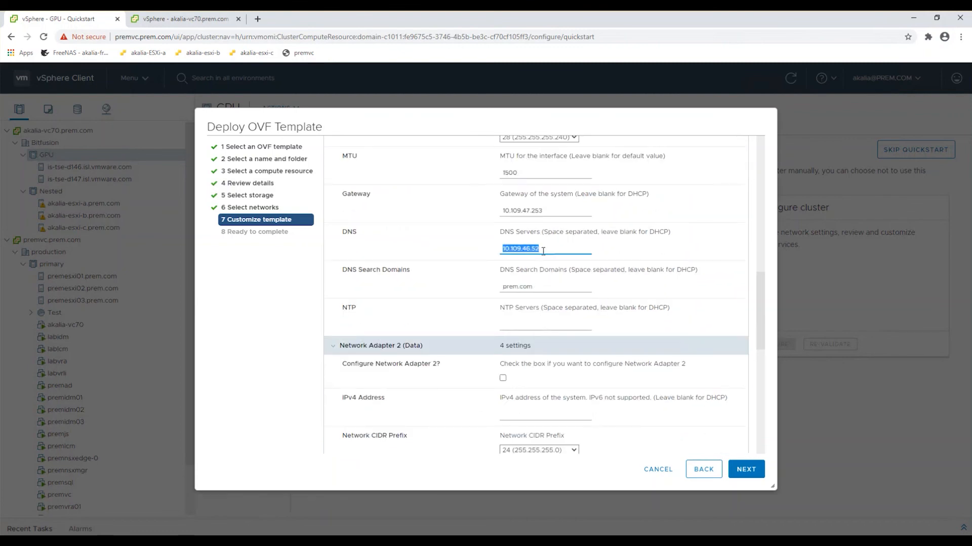
key("ctrl+c")
left_click(528, 323)
key("ctrl+v")
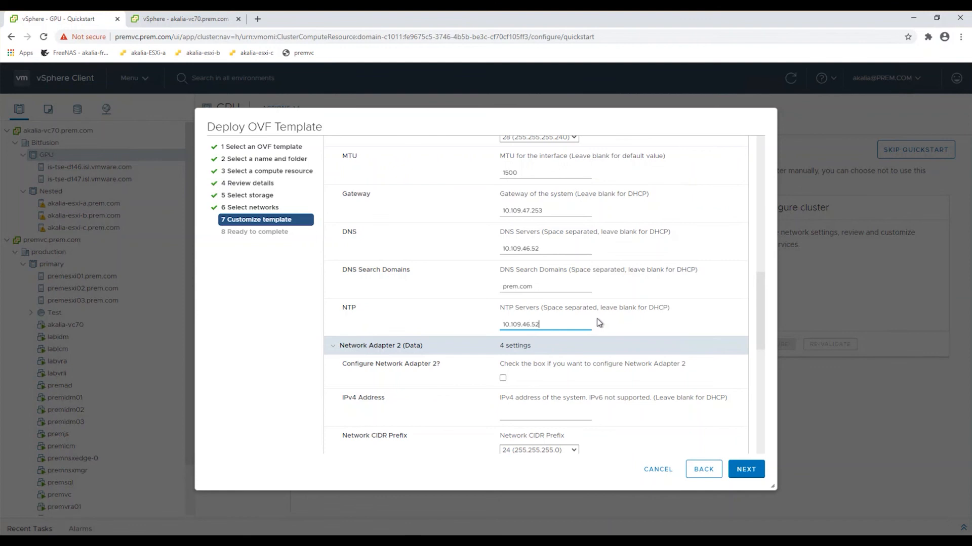
Leave Network Adapters 2 to 4 unconfigured, finish the OVF deployment from the summary, and show the recent tasks.
scroll(598, 321, "up", 3)
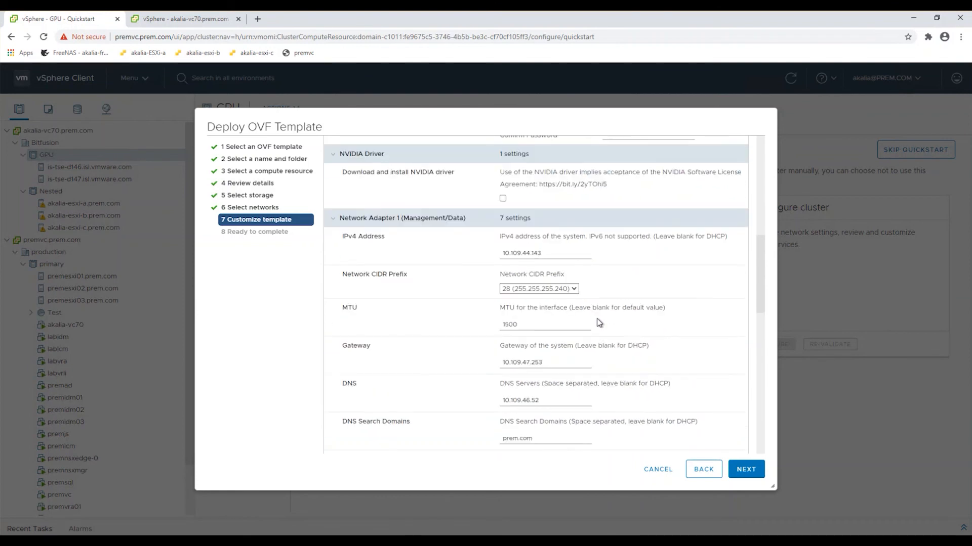
scroll(596, 317, "down", 5)
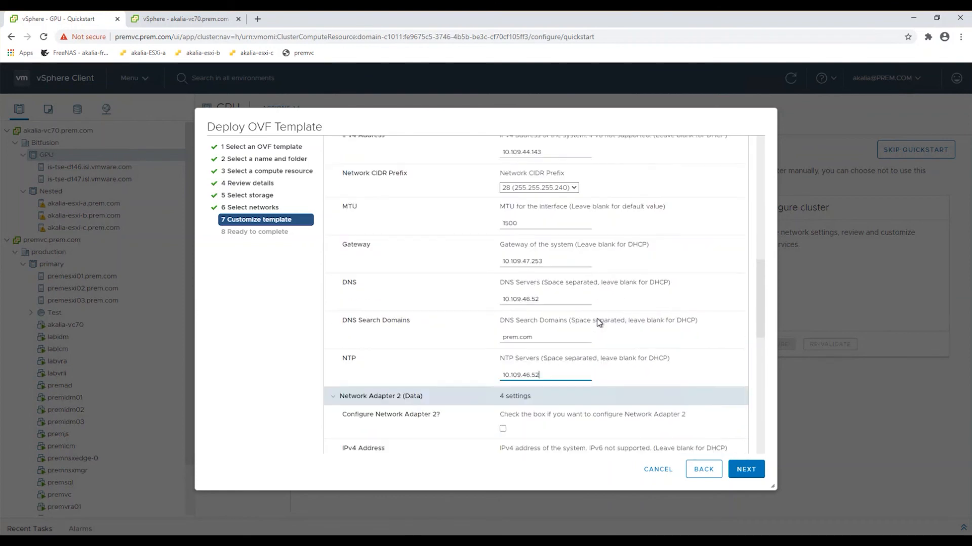
scroll(596, 322, "down", 1)
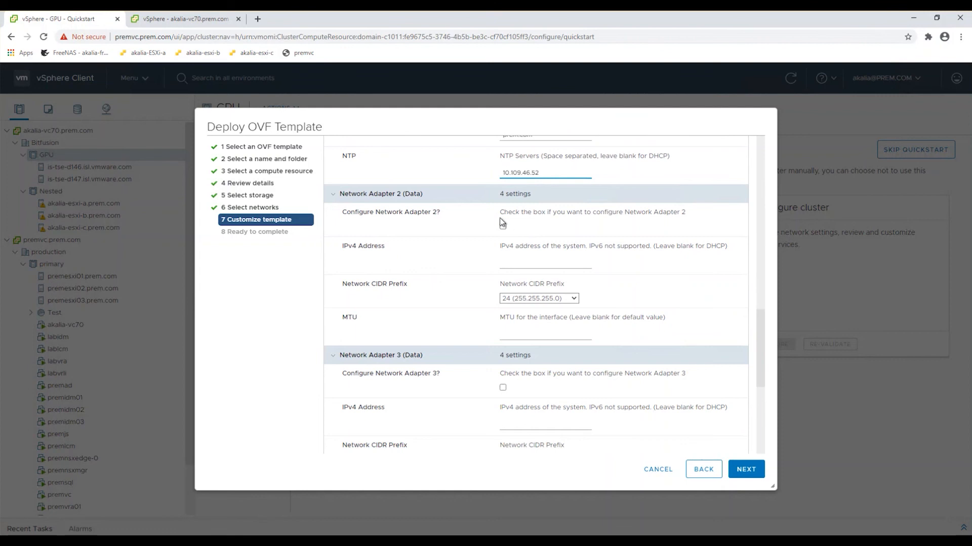
scroll(500, 220, "down", 2)
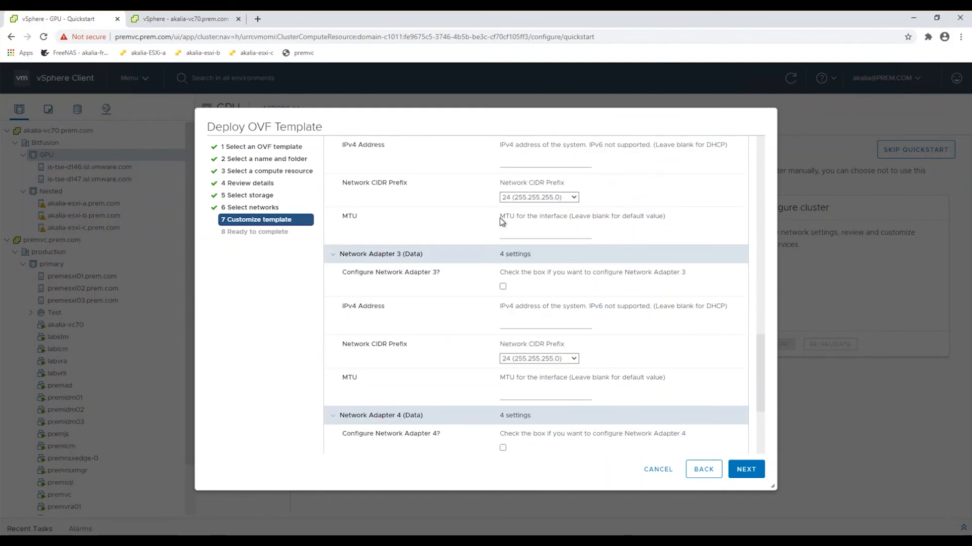
scroll(500, 218, "down", 2)
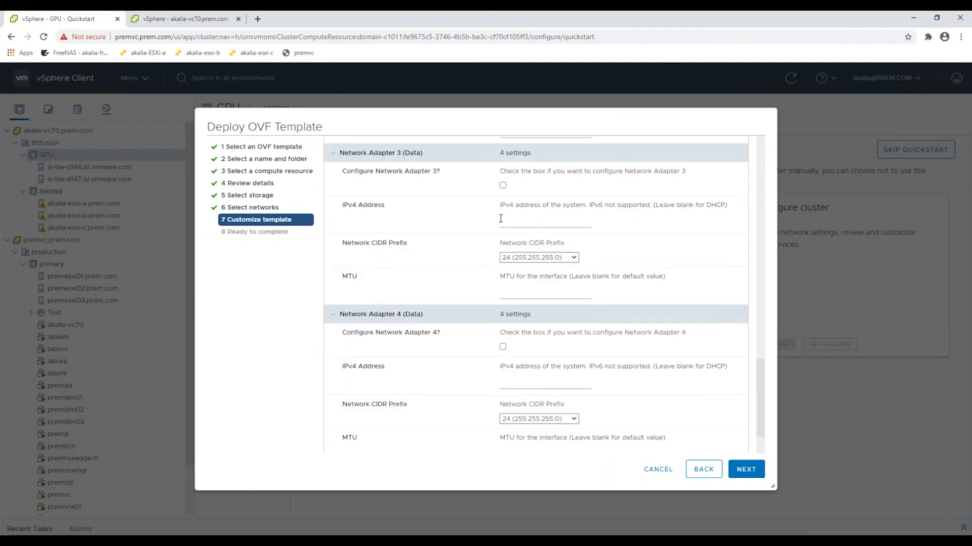
scroll(523, 344, "down", 2)
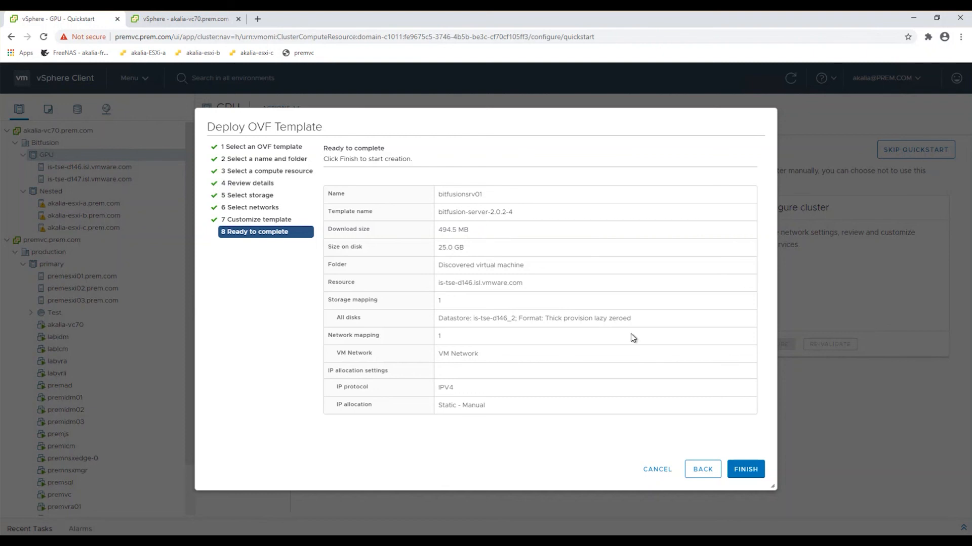
left_click(750, 470)
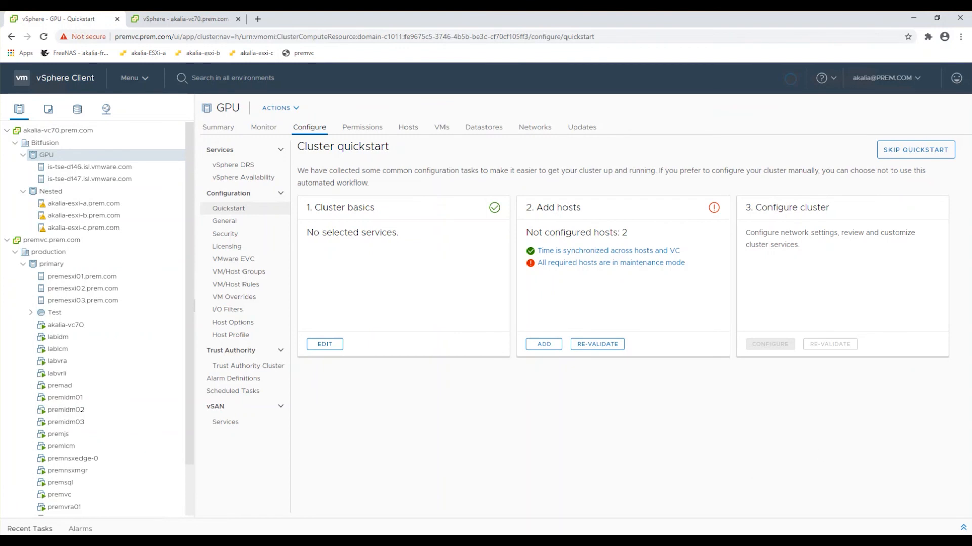
left_click(963, 528)
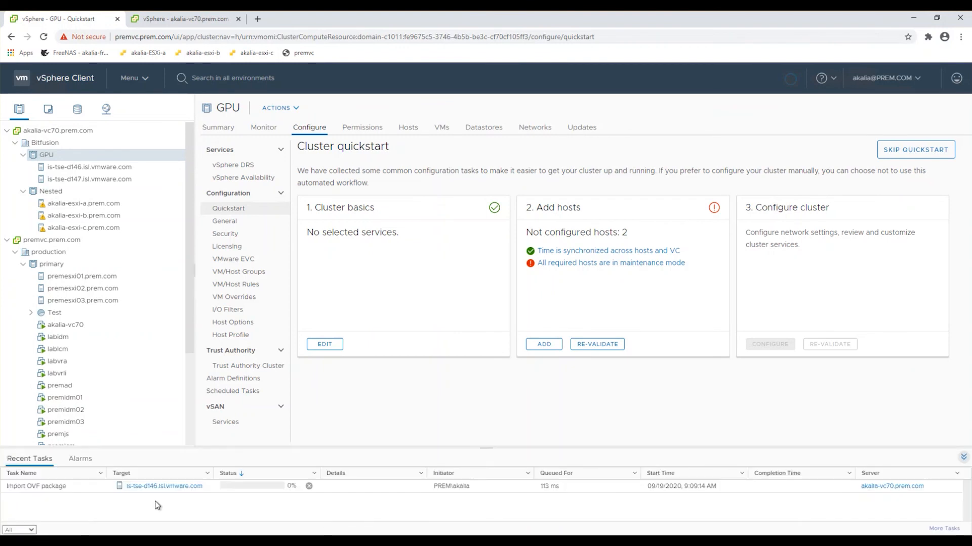